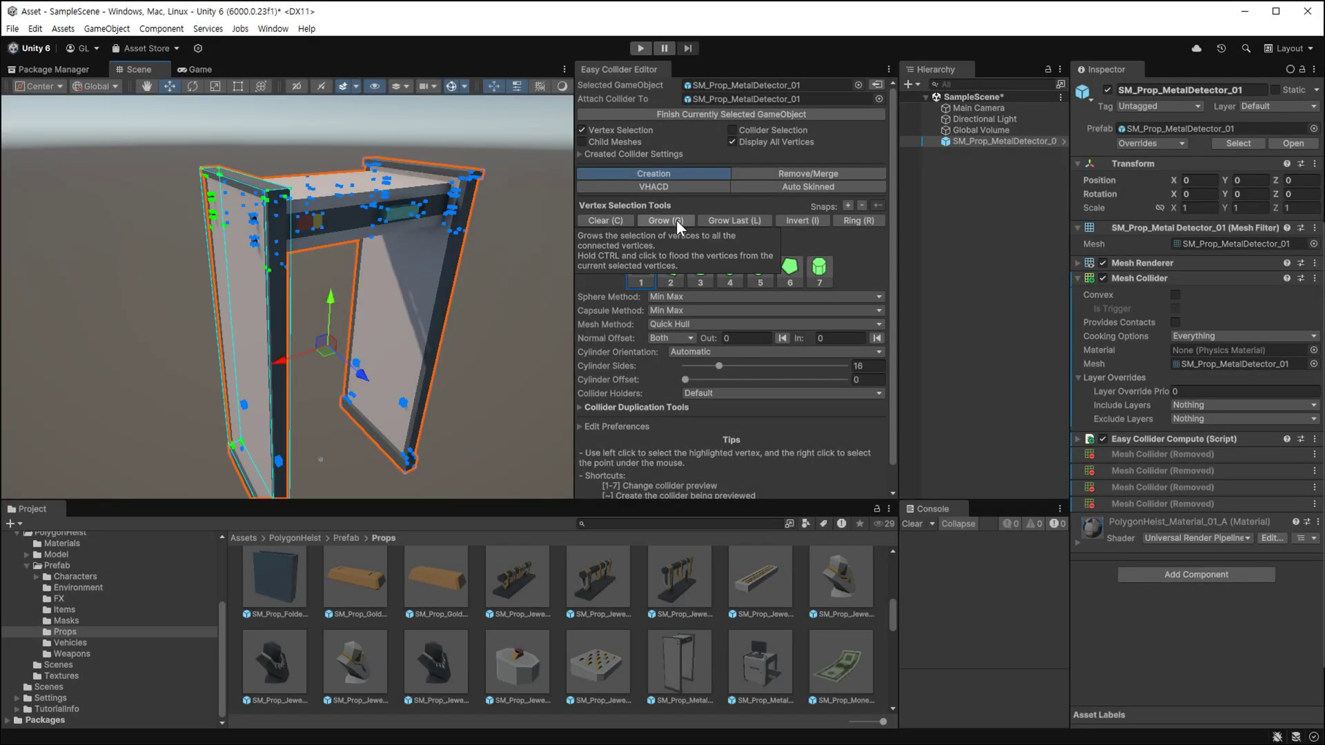
Grow the detector's vertex selection and create a trigger box collider around it.
left_click(675, 219)
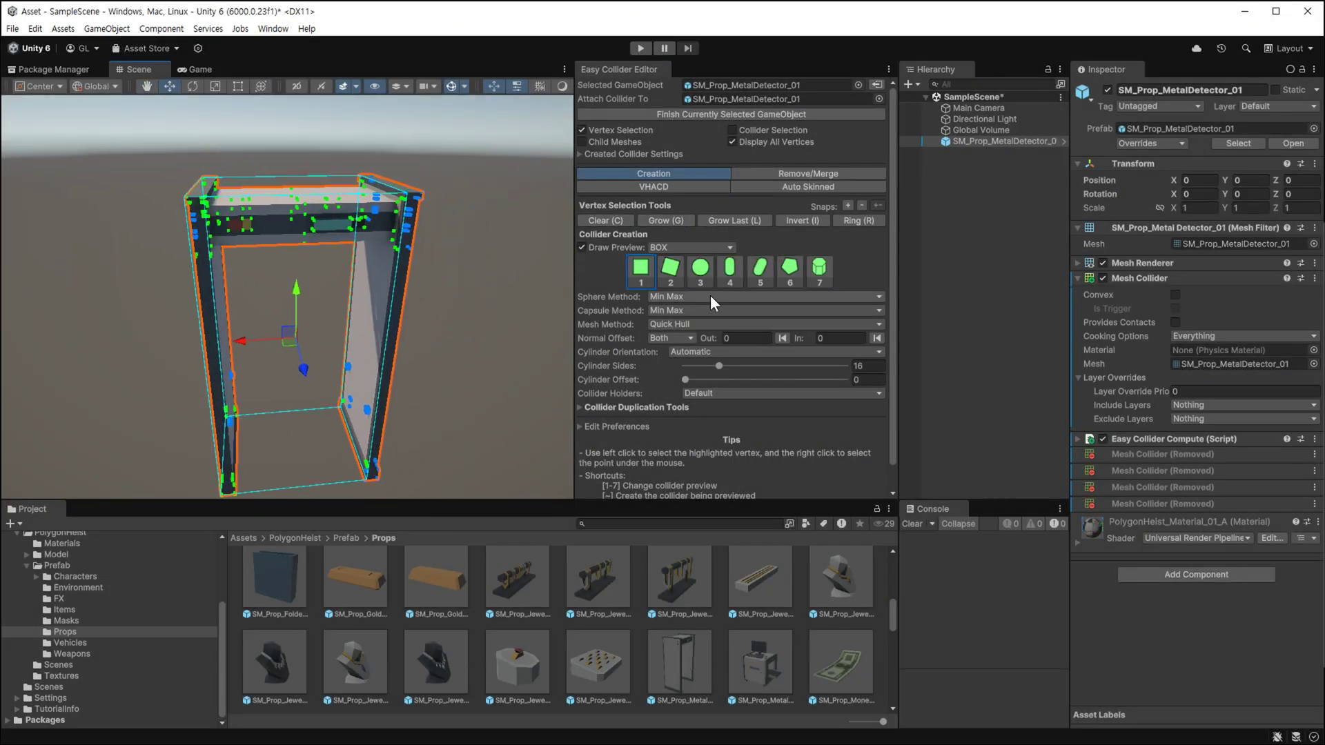
left_click(670, 218)
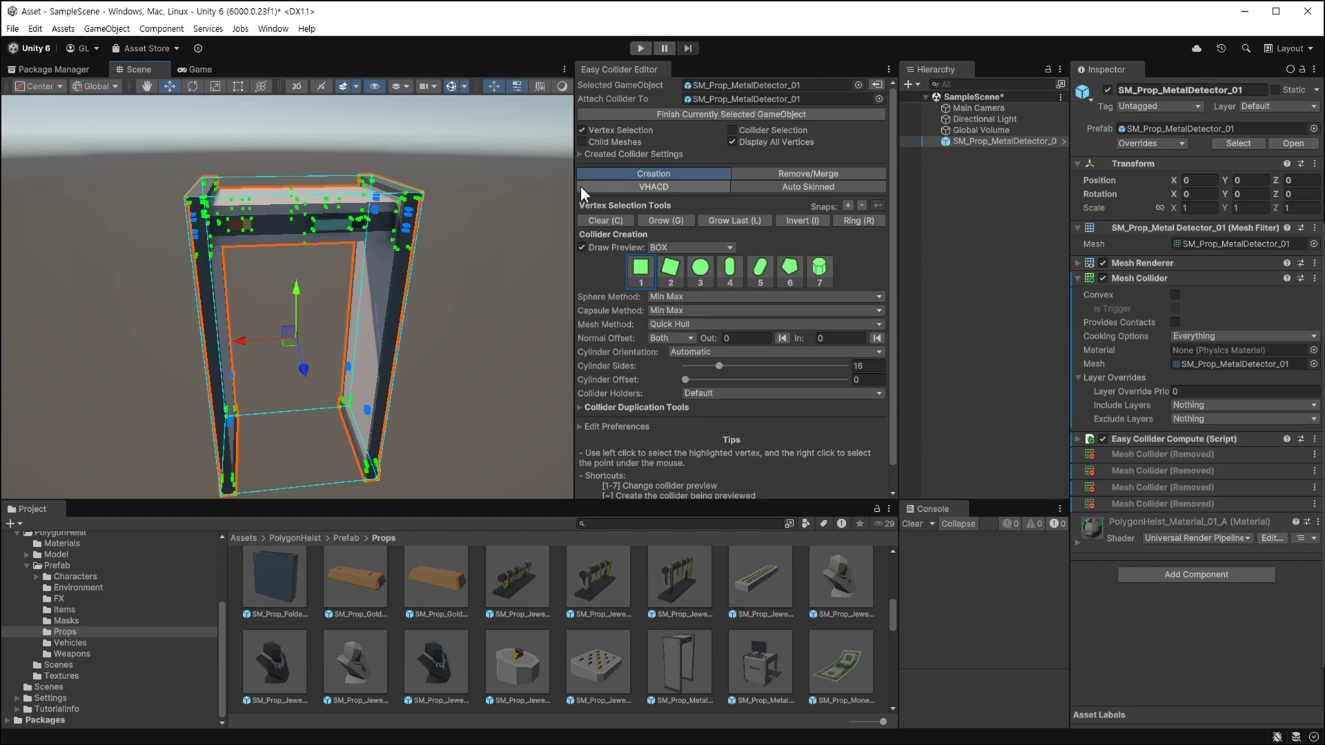
left_click(614, 154)
left_click(582, 169)
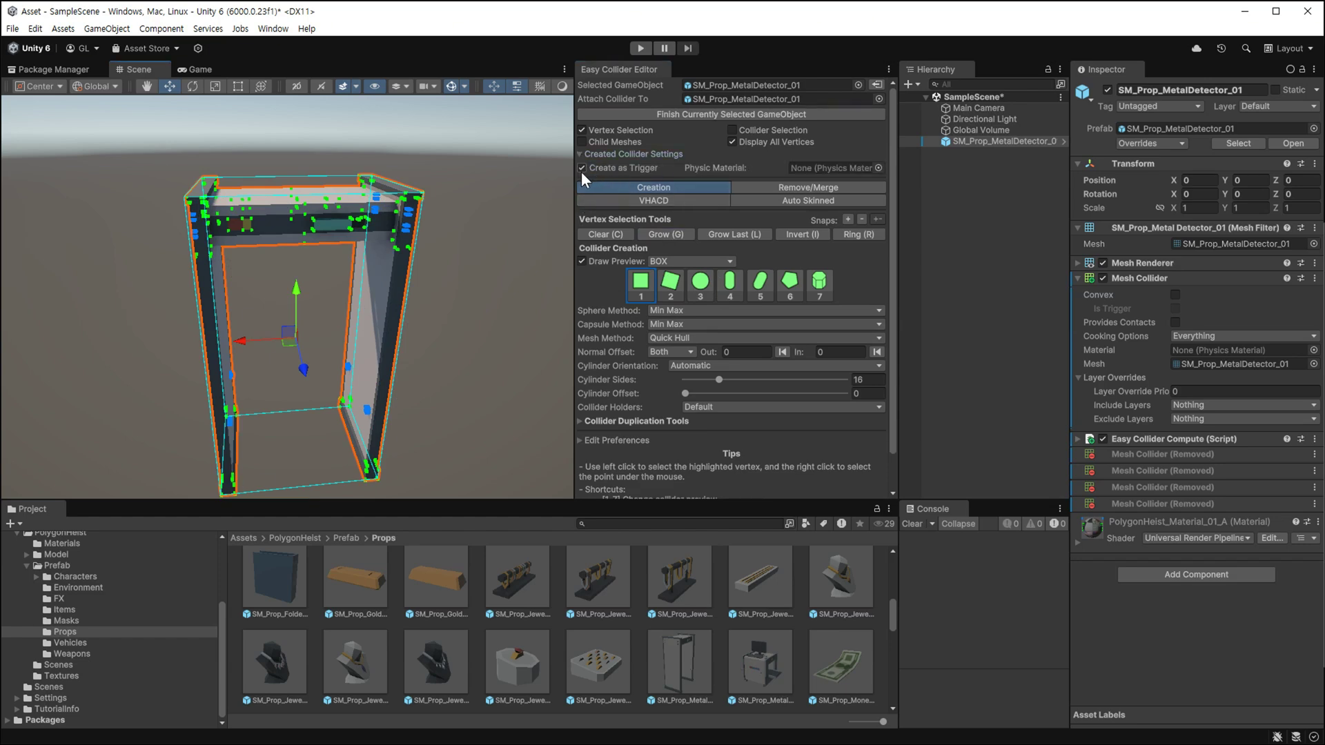
left_click(641, 281)
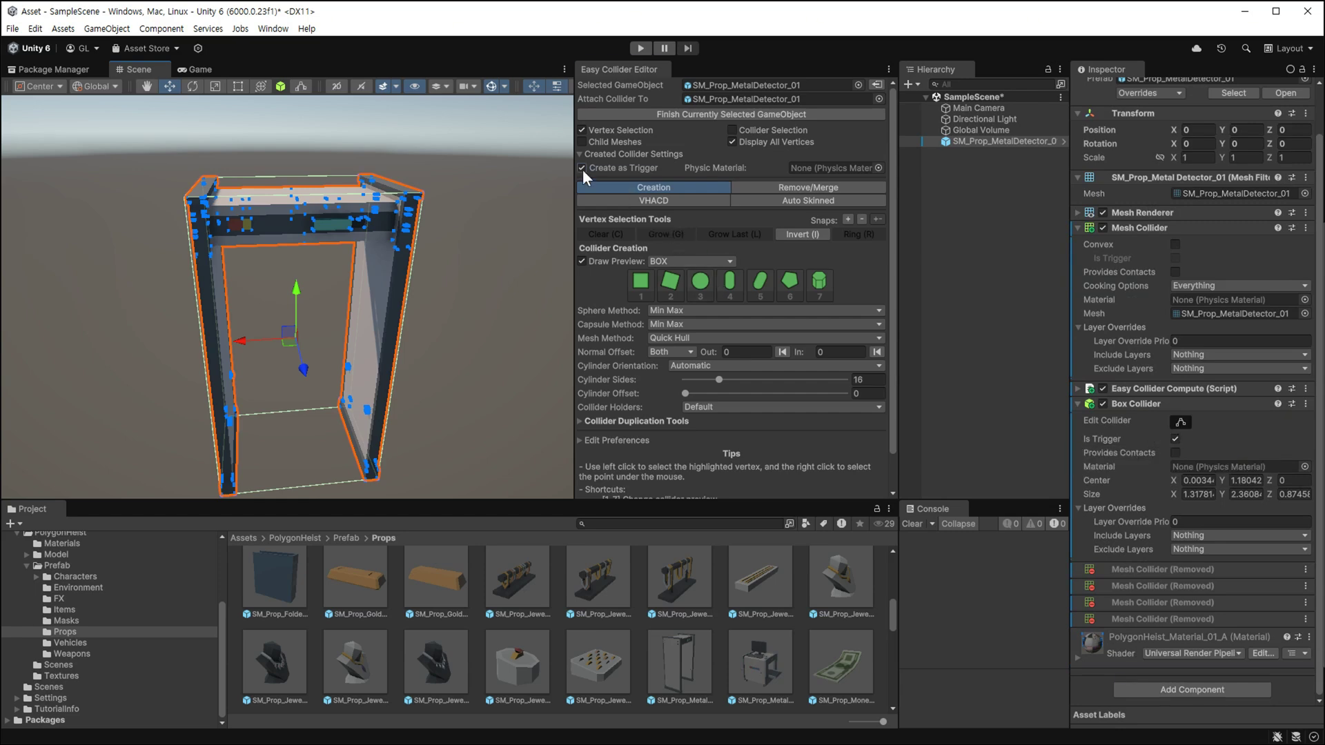
Select and grow the left pillar's vertices and create a box collider for it.
left_click_drag(206, 433, 241, 360)
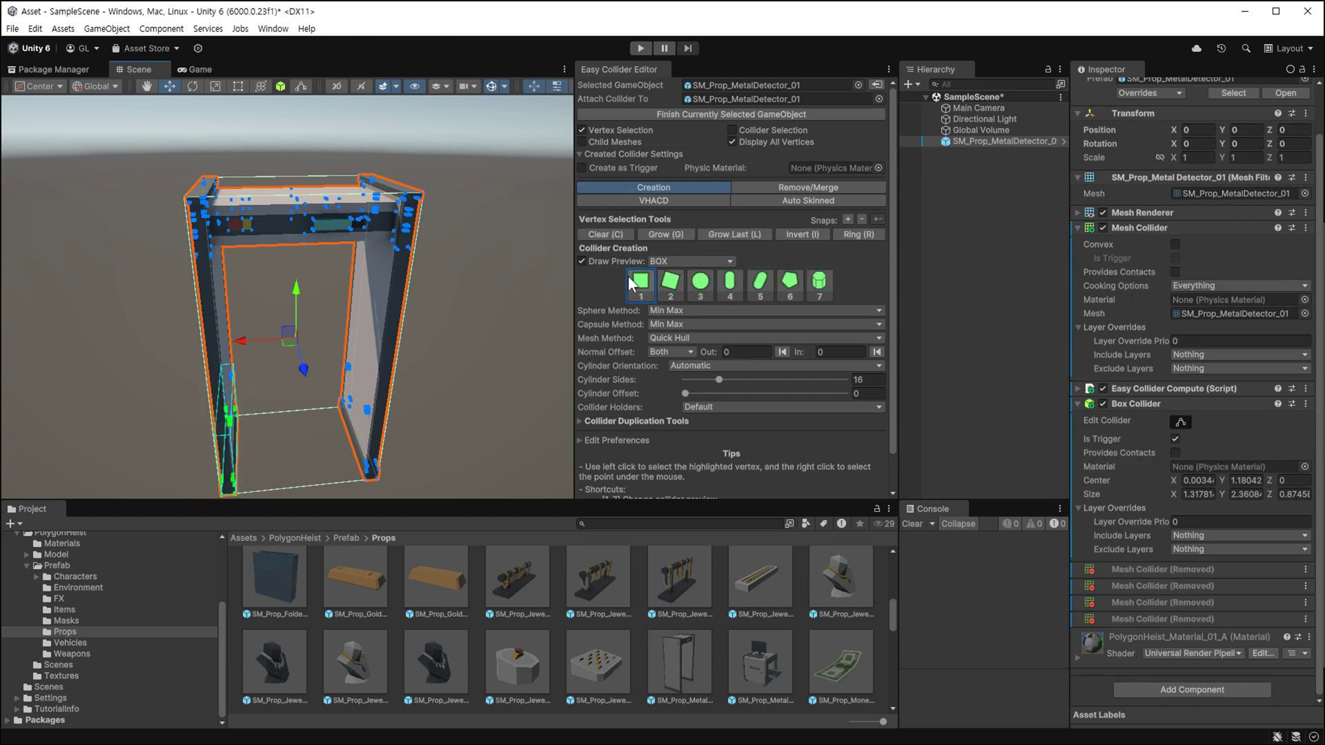
left_click(666, 234)
left_click(601, 234)
left_click(674, 233)
left_click_drag(400, 283, 437, 281, "alt")
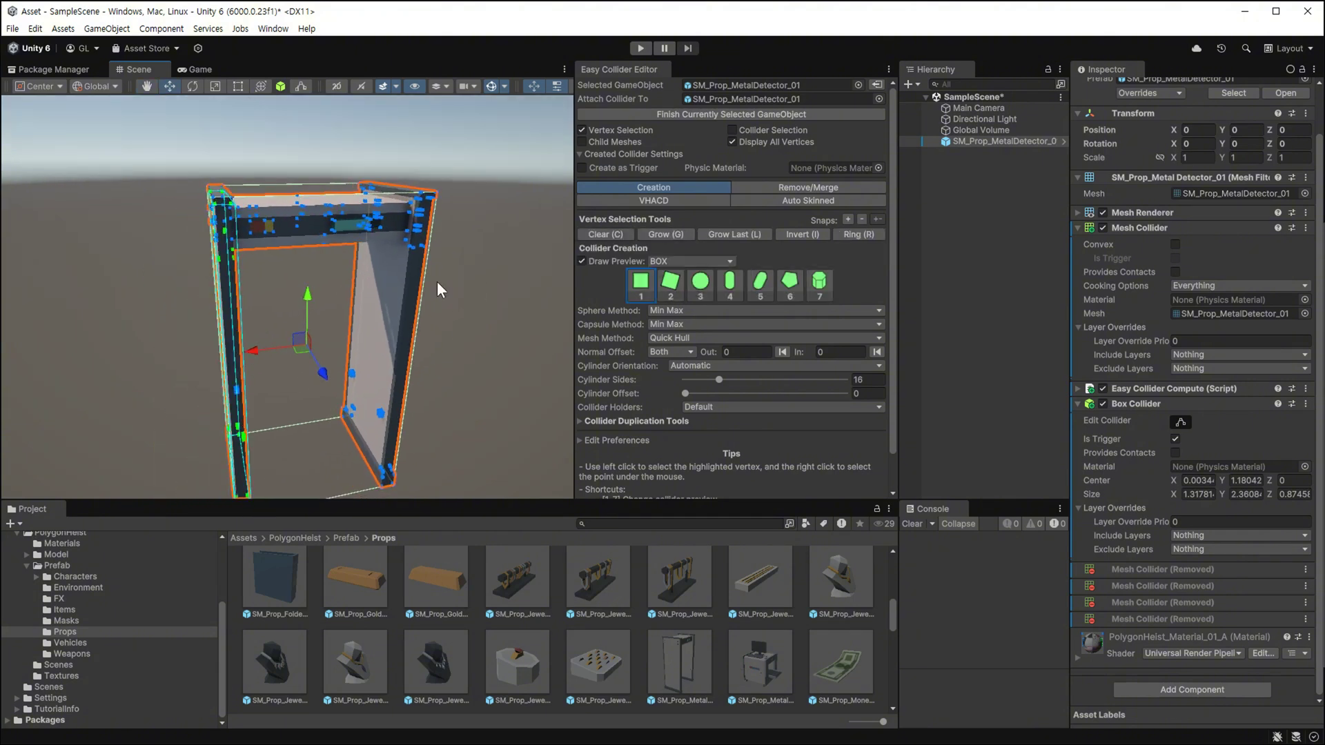
left_click(641, 281)
Select the right pillar and top crossbar vertices and create their box collider.
left_click_drag(324, 349, 405, 484)
left_click(662, 234)
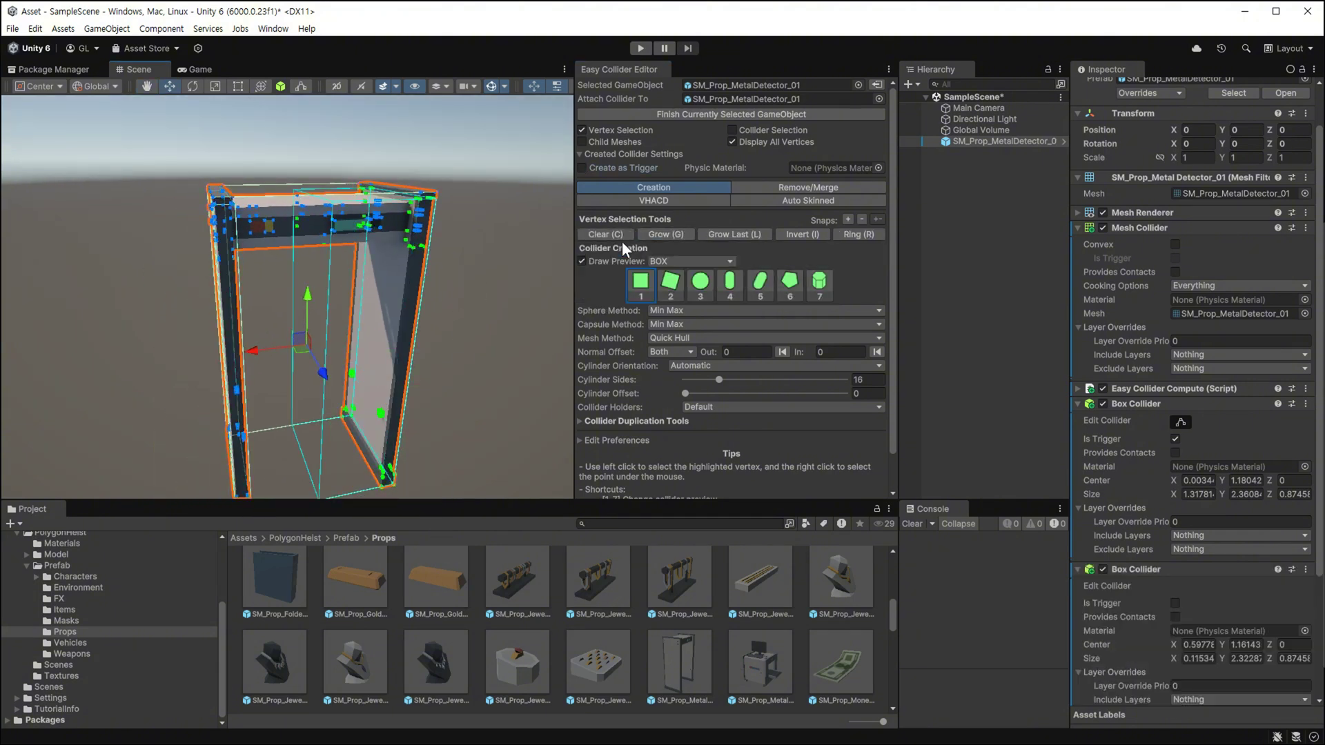
key("ctrl+z")
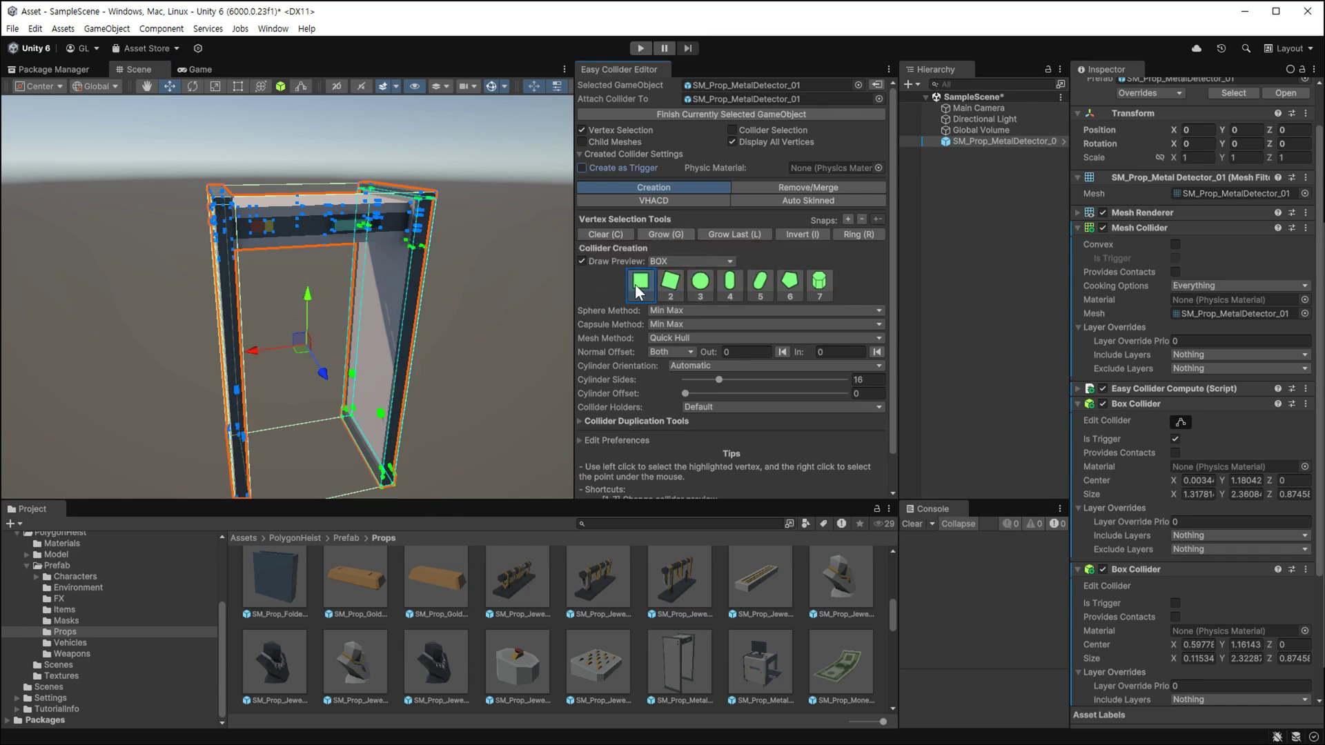
left_click_drag(389, 231, 301, 207)
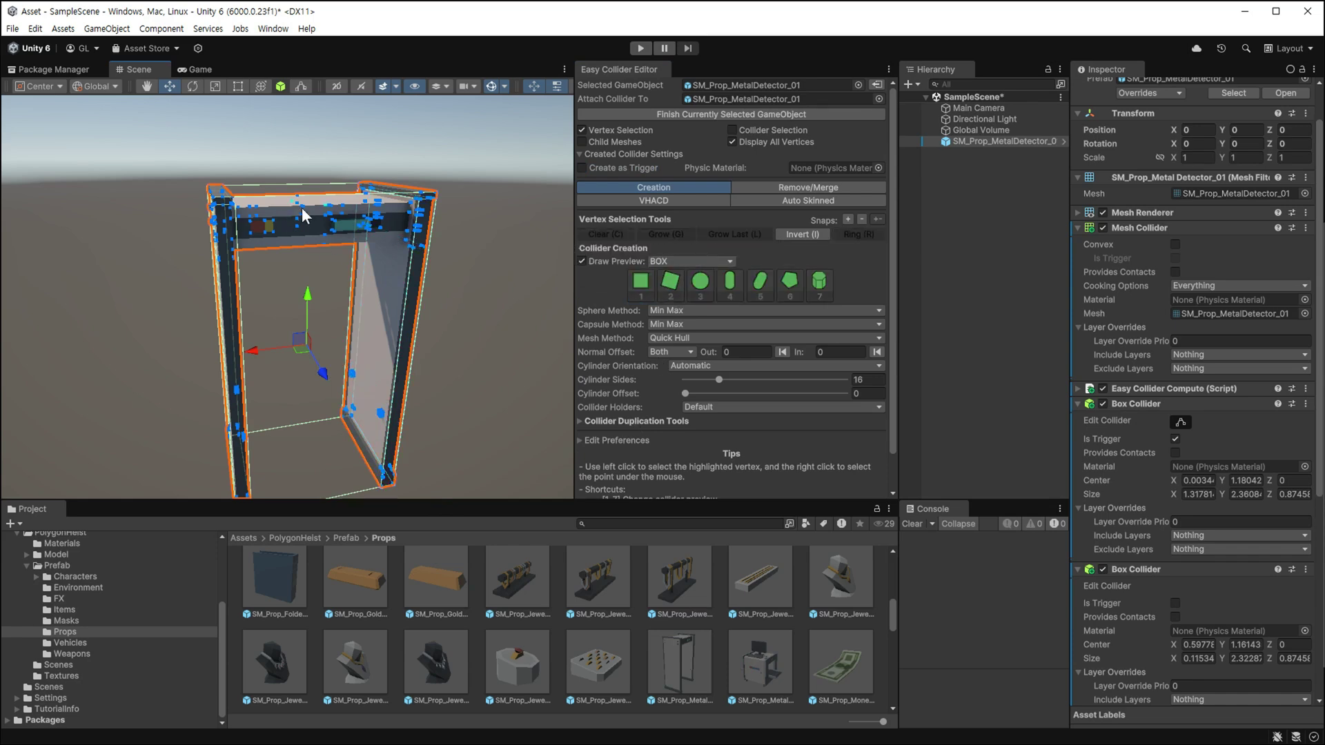
left_click(641, 283)
Frame the whole detector and finish collider editing on it.
middle_click_drag(344, 310, 388, 331)
scroll(1097, 483, "down", 10)
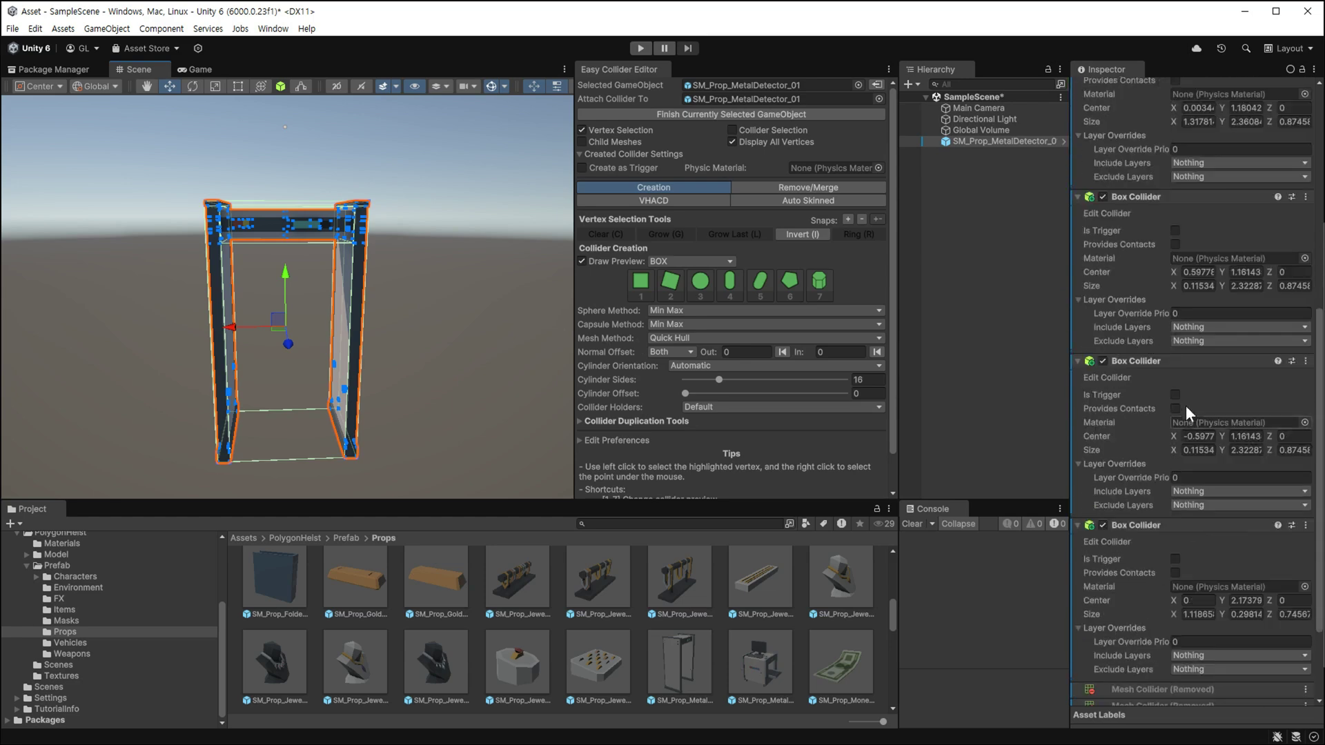
left_click(730, 115)
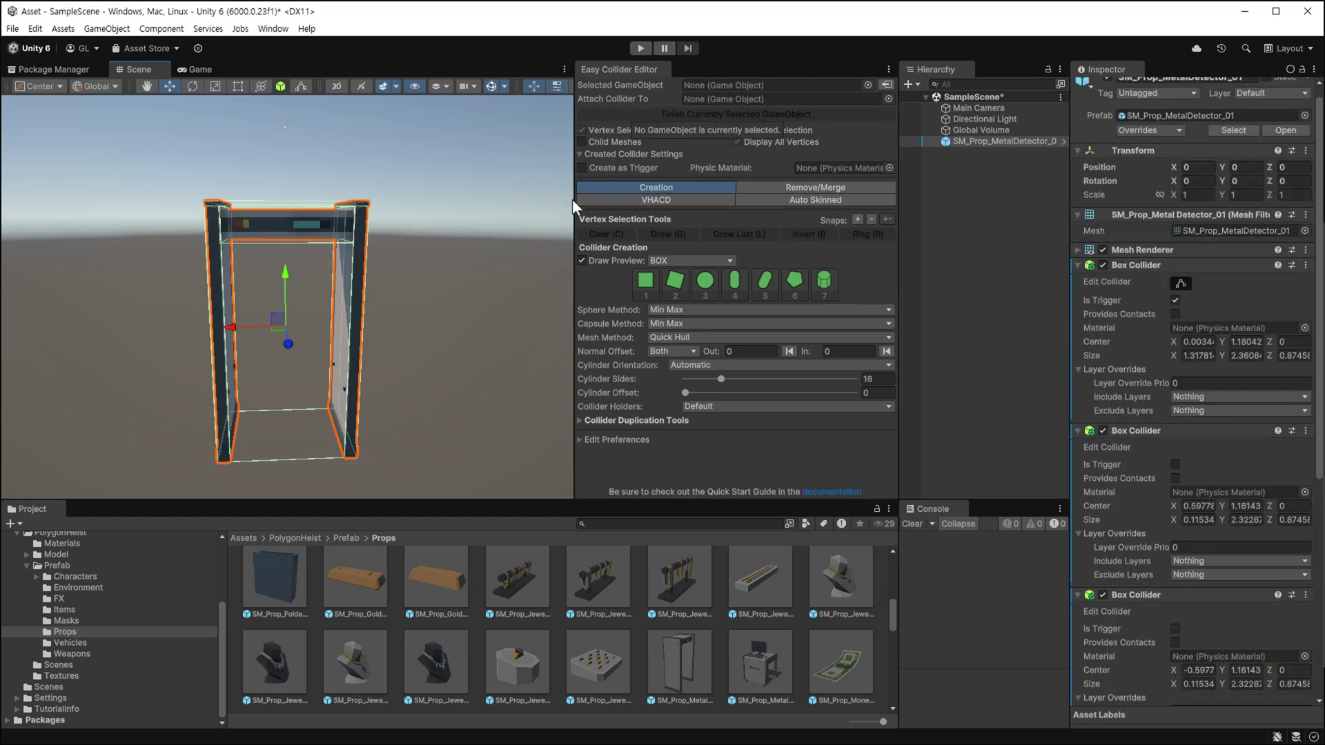
scroll(1162, 531, "down", 2)
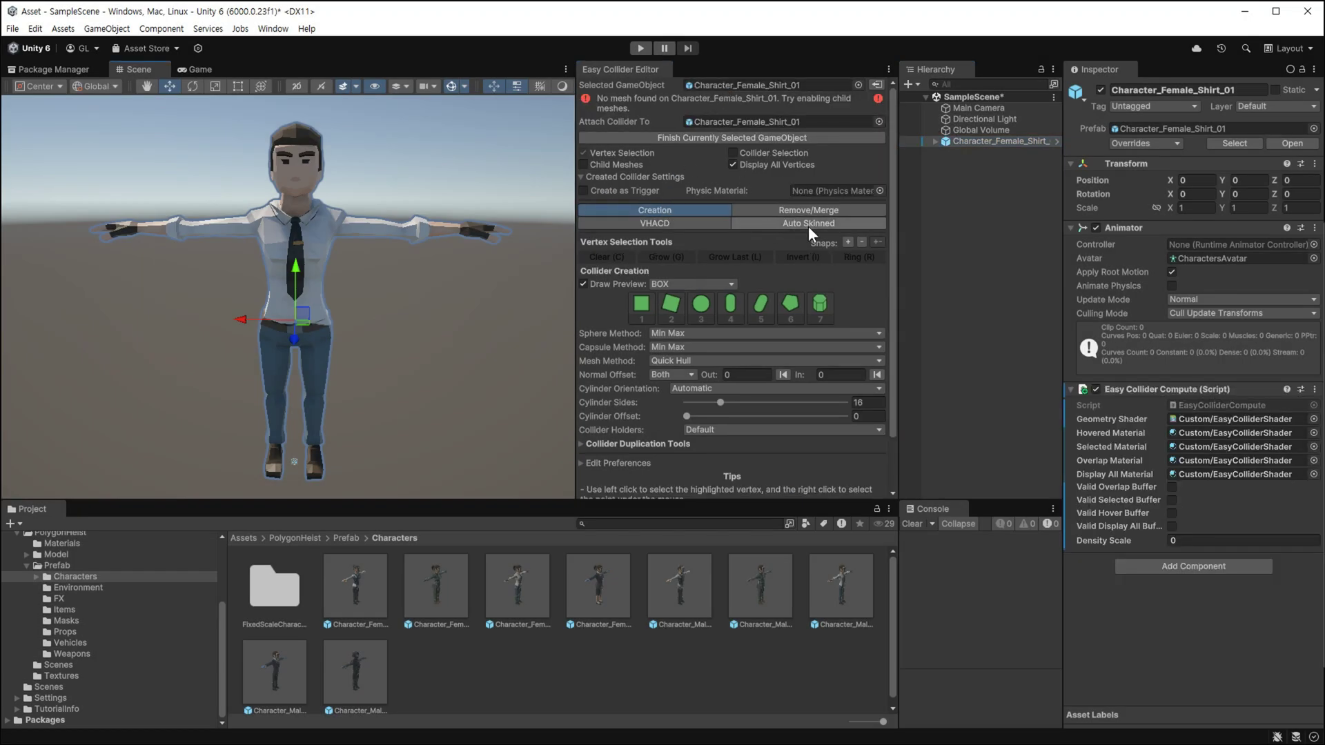
Switch Easy Collider Editor to Auto Skinned mode and review the per-bone capsule settings.
left_click(808, 200)
mouse_move(347, 341)
left_mouse_down("alt")
mouse_move(347, 364)
mouse_move(386, 378)
left_mouse_up("alt")
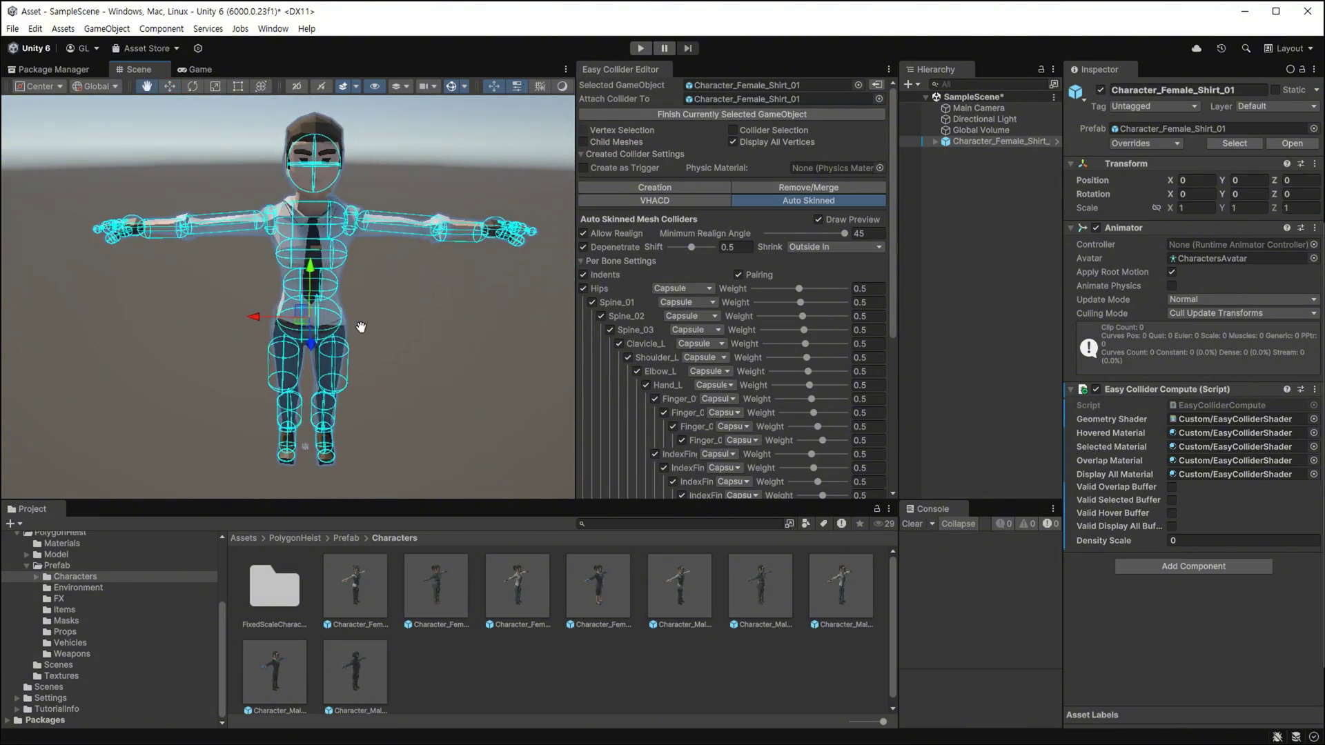
scroll(782, 347, "down", 2)
scroll(723, 292, "down", 6)
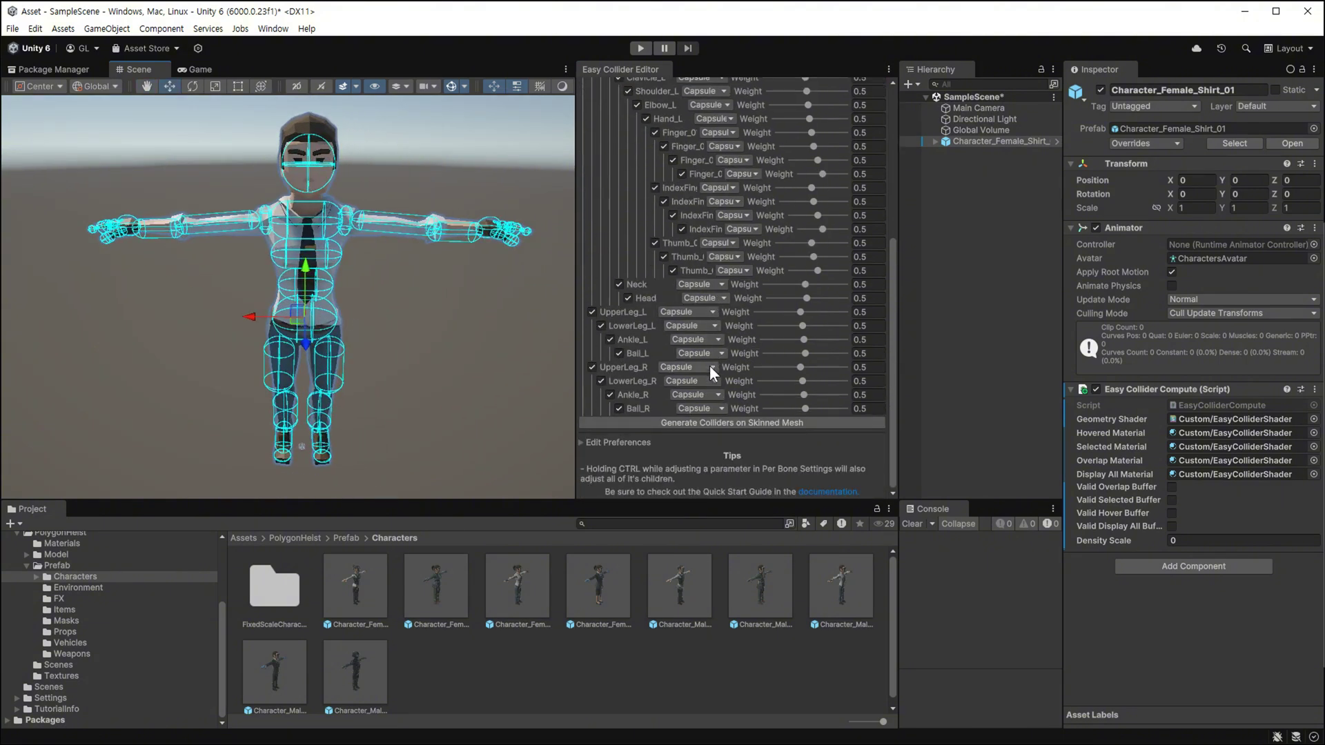
scroll(709, 365, "up", 1)
left_click(655, 216)
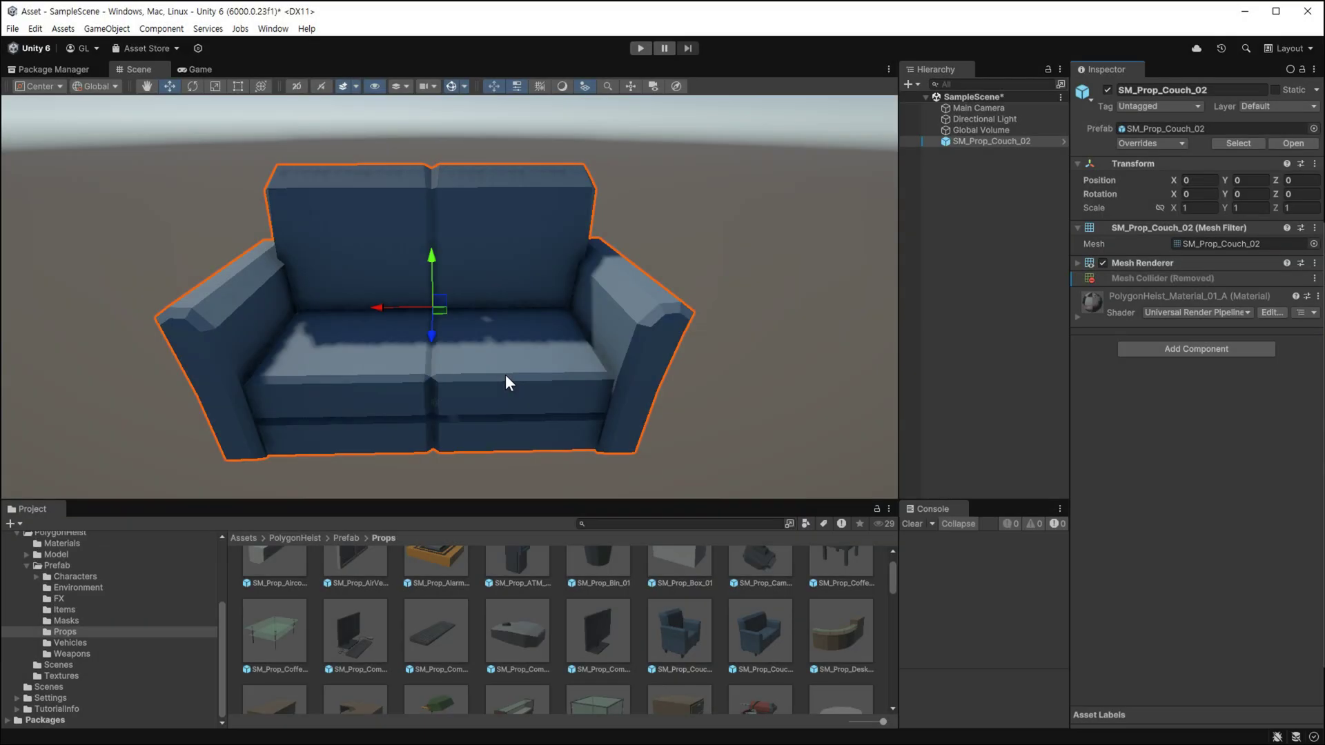
Open Window > Easy Collider Editor and dock it, widened, beside the Scene view.
left_click_drag(508, 378, 521, 383, "alt")
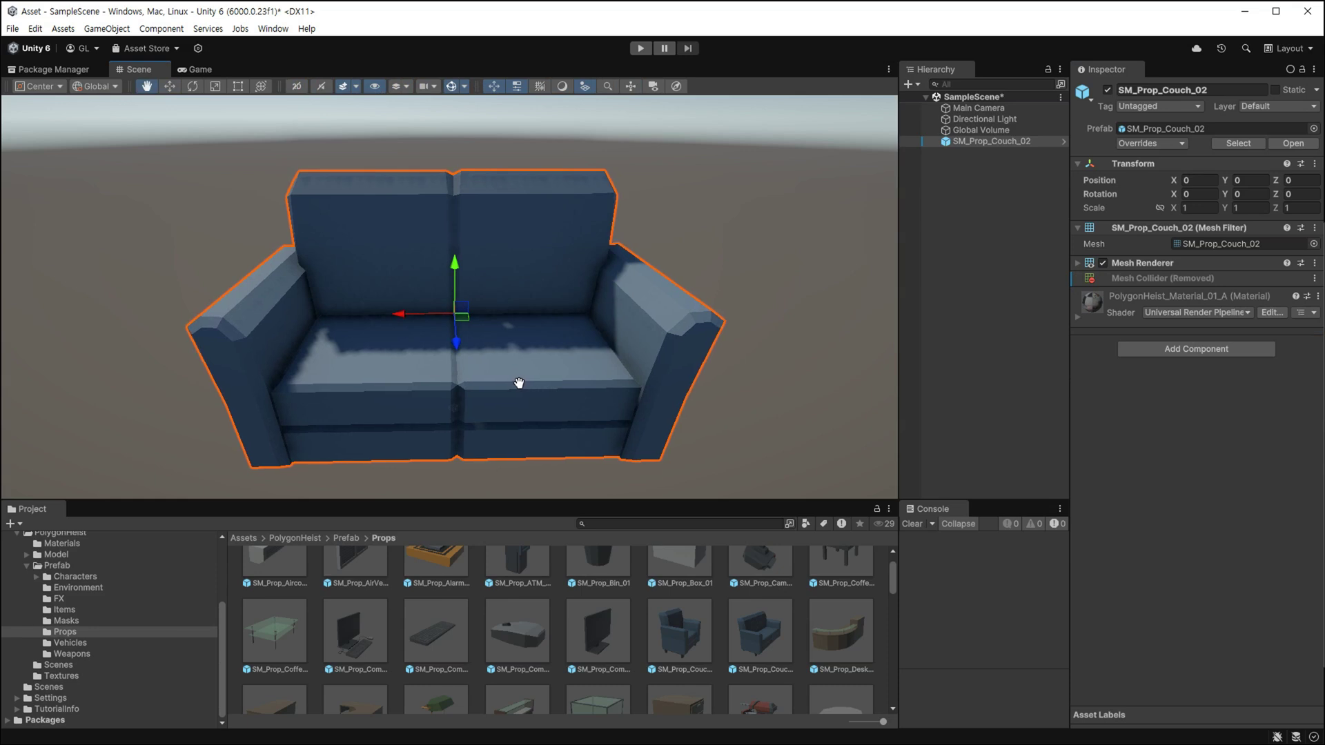
left_click_drag(522, 383, 519, 380, "alt")
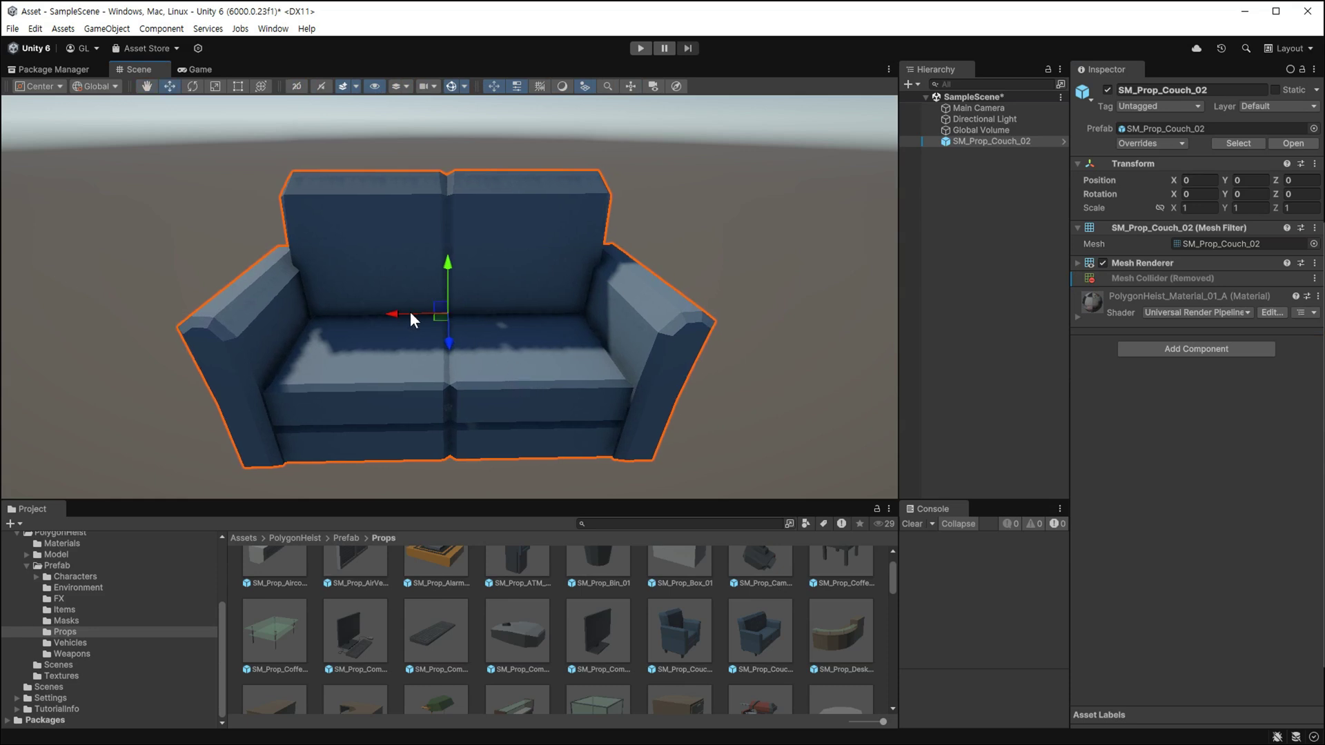
left_click(273, 28)
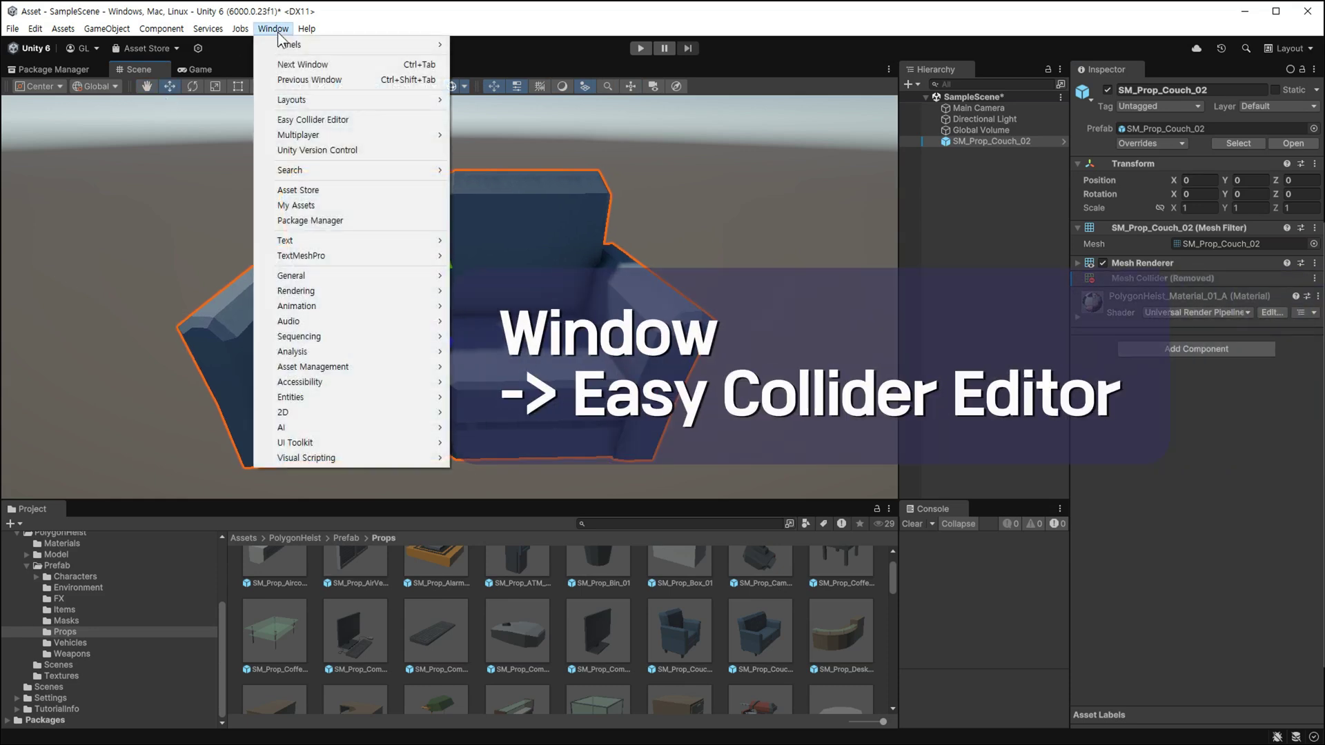
left_click(382, 121)
left_click_drag(469, 107, 856, 307)
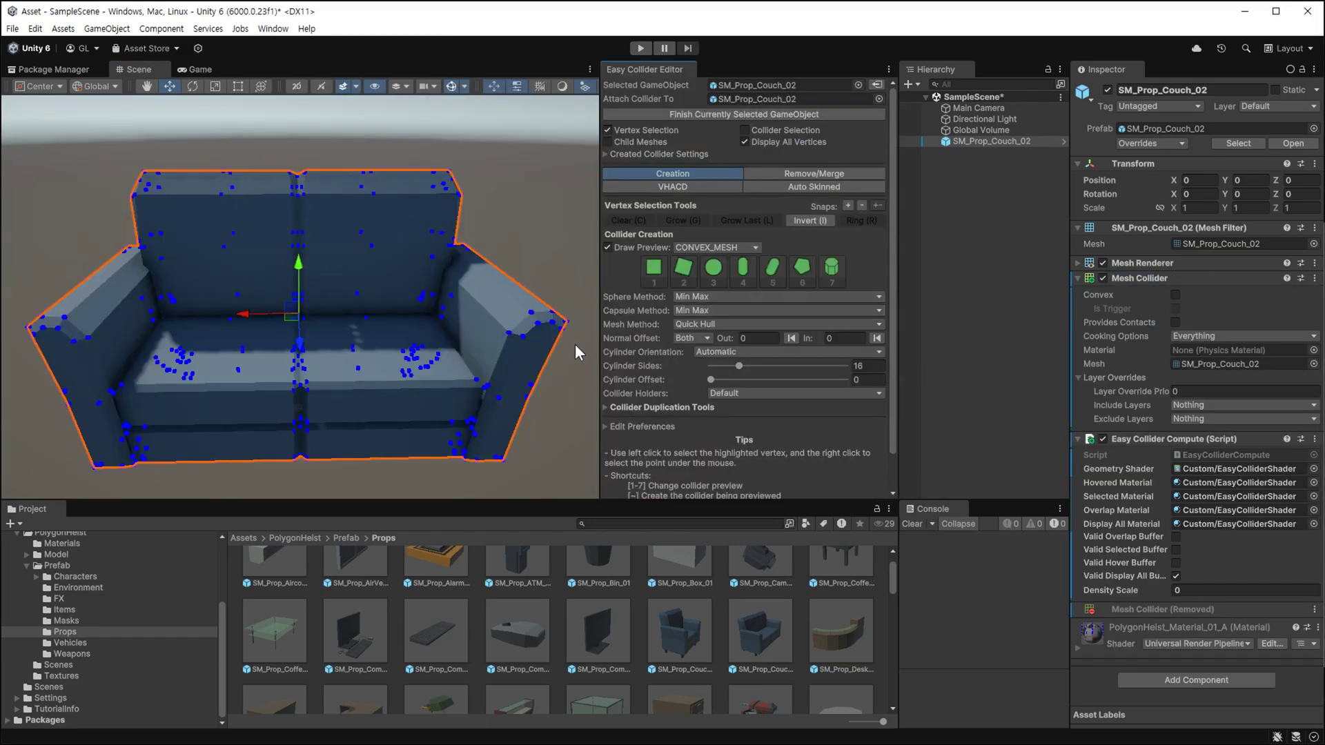
mouse_move(599, 350)
left_mouse_down()
mouse_move(531, 394)
mouse_move(574, 397)
left_mouse_up()
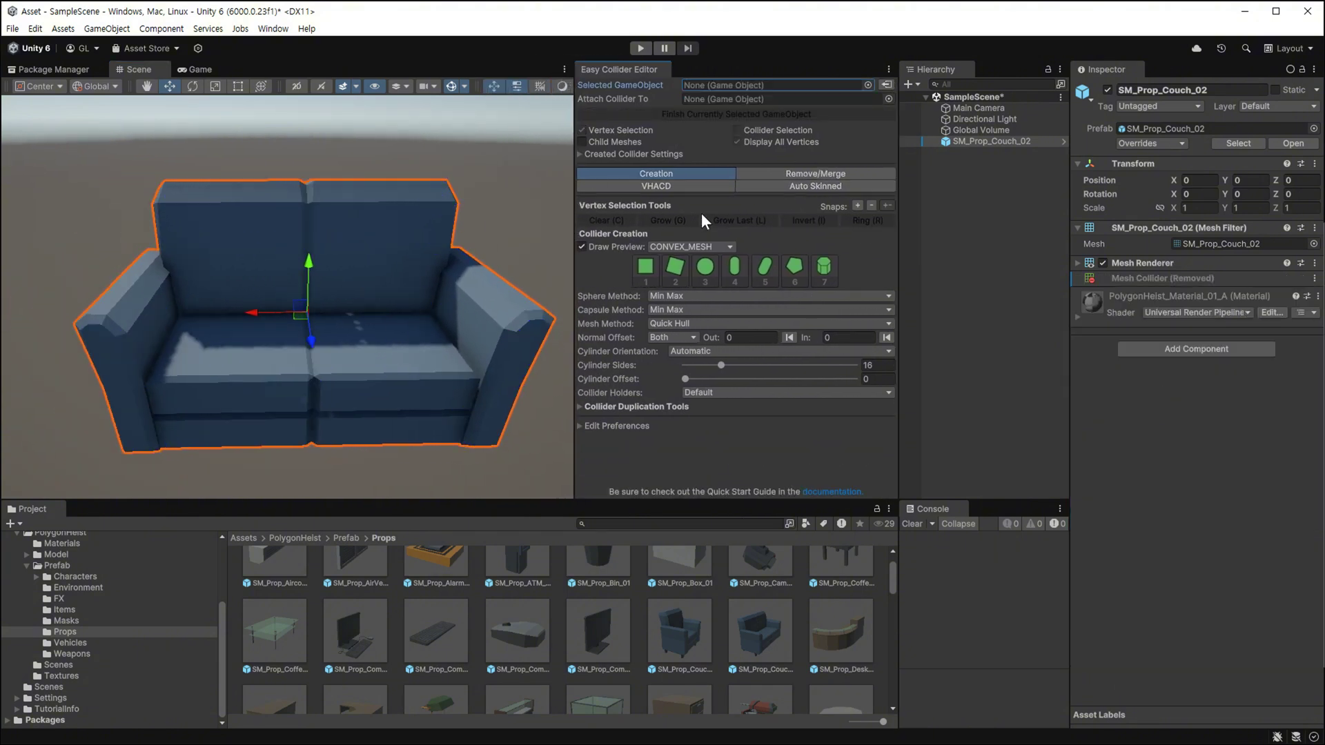
Assign SM_Prop_Couch_02 as the target and toggle Display All Vertices off and on.
mouse_move(978, 142)
left_mouse_down()
mouse_move(777, 87)
mouse_move(702, 84)
left_mouse_up()
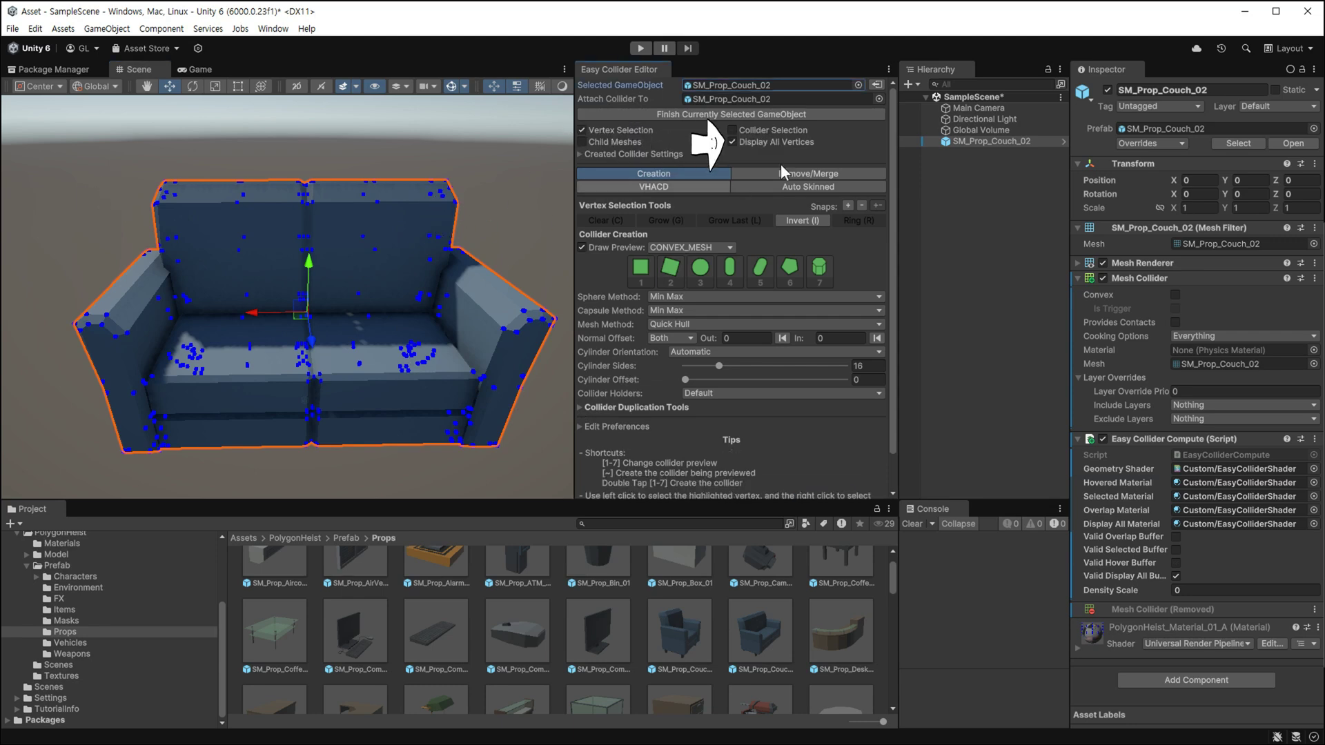
left_click(754, 142)
left_click(763, 142)
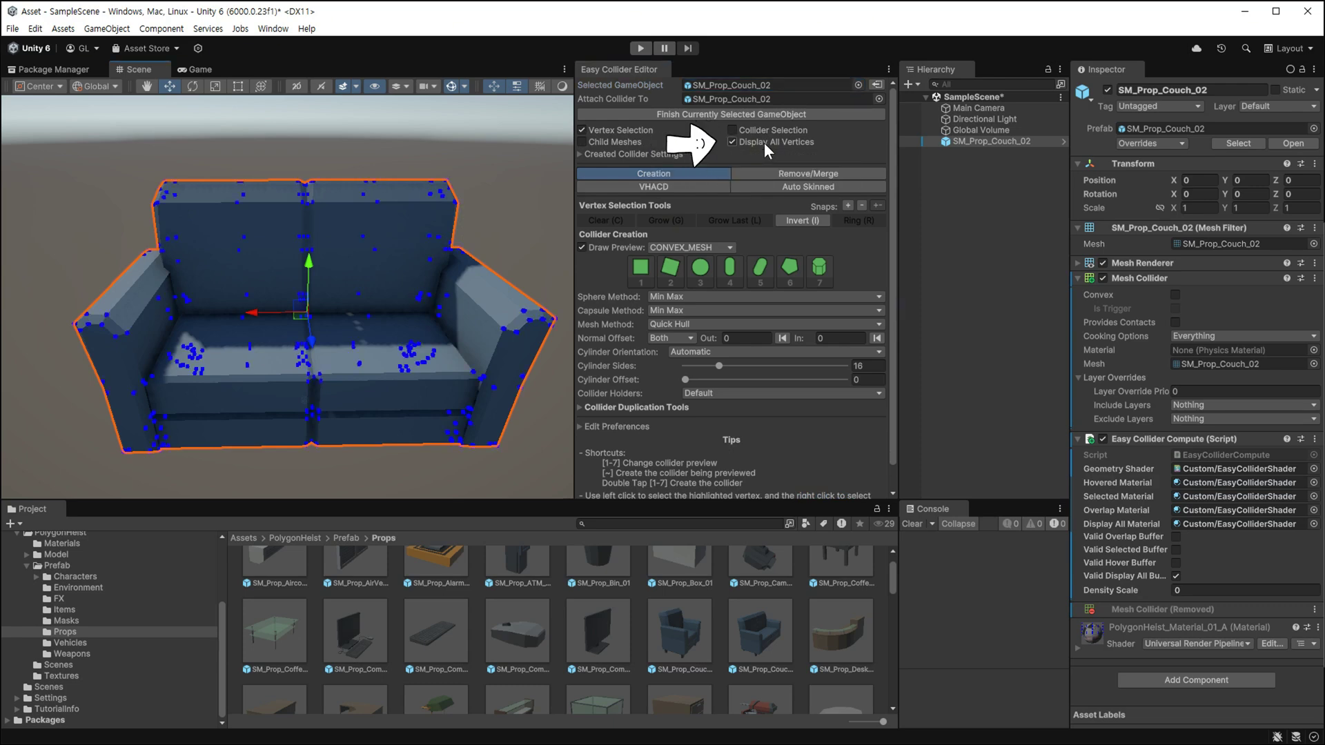
scroll(645, 388, "down", 1)
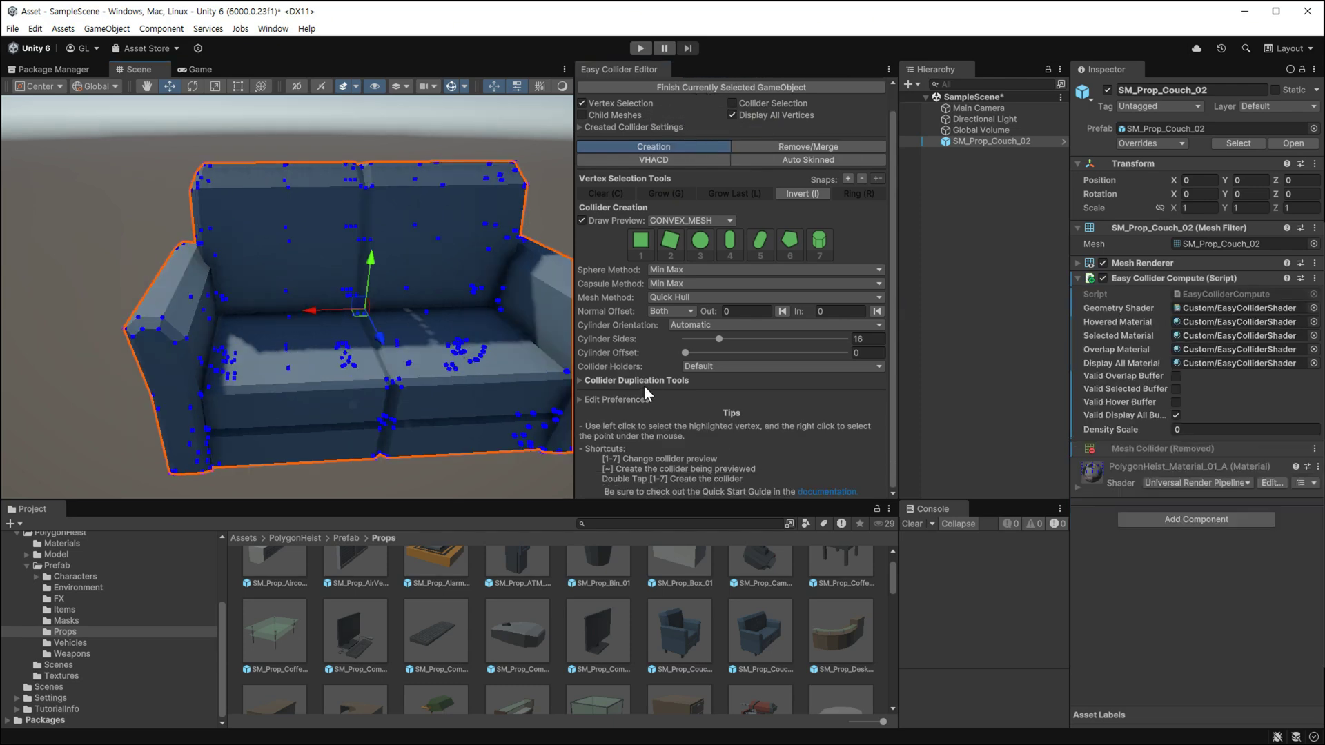
Set Vertex Scale to 0.75 and change the Display All vertex colour to cyan.
left_click(579, 402)
scroll(680, 400, "down", 10)
scroll(680, 395, "down", 2)
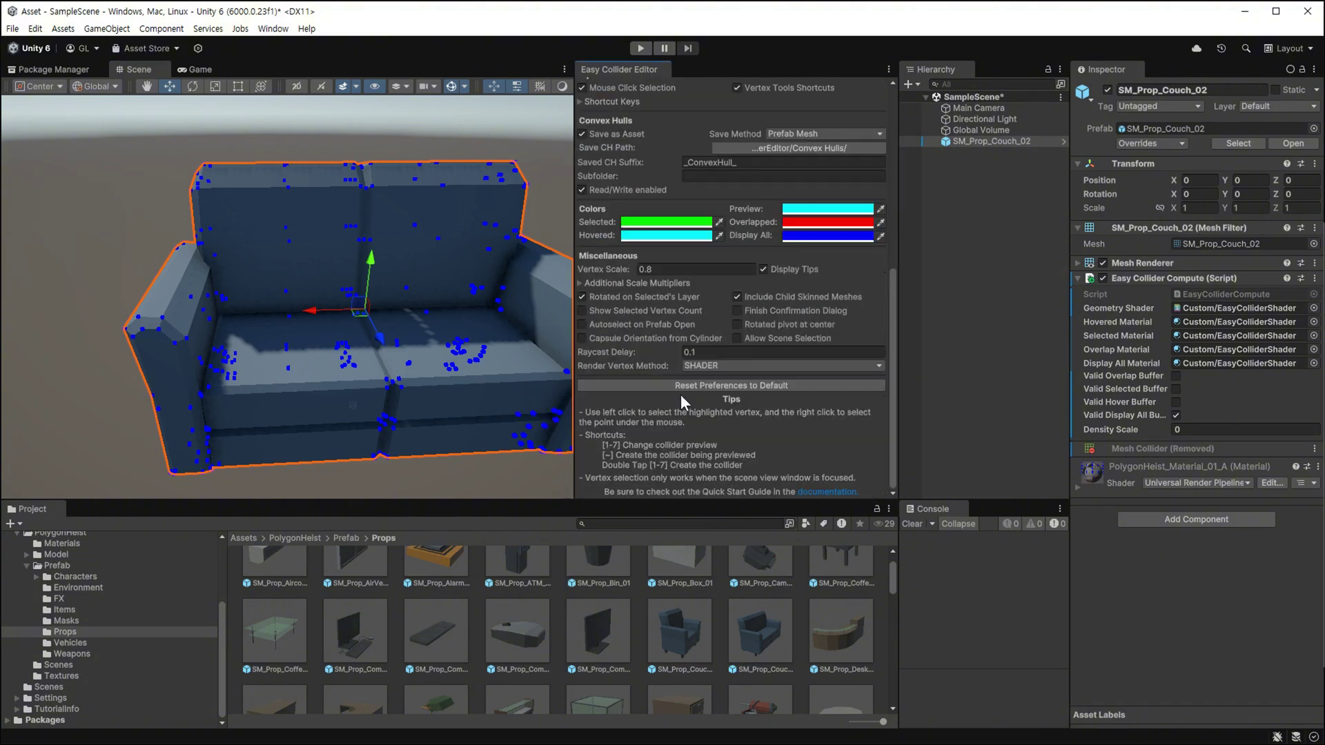
left_click_drag(613, 268, 605, 277)
left_click(828, 235)
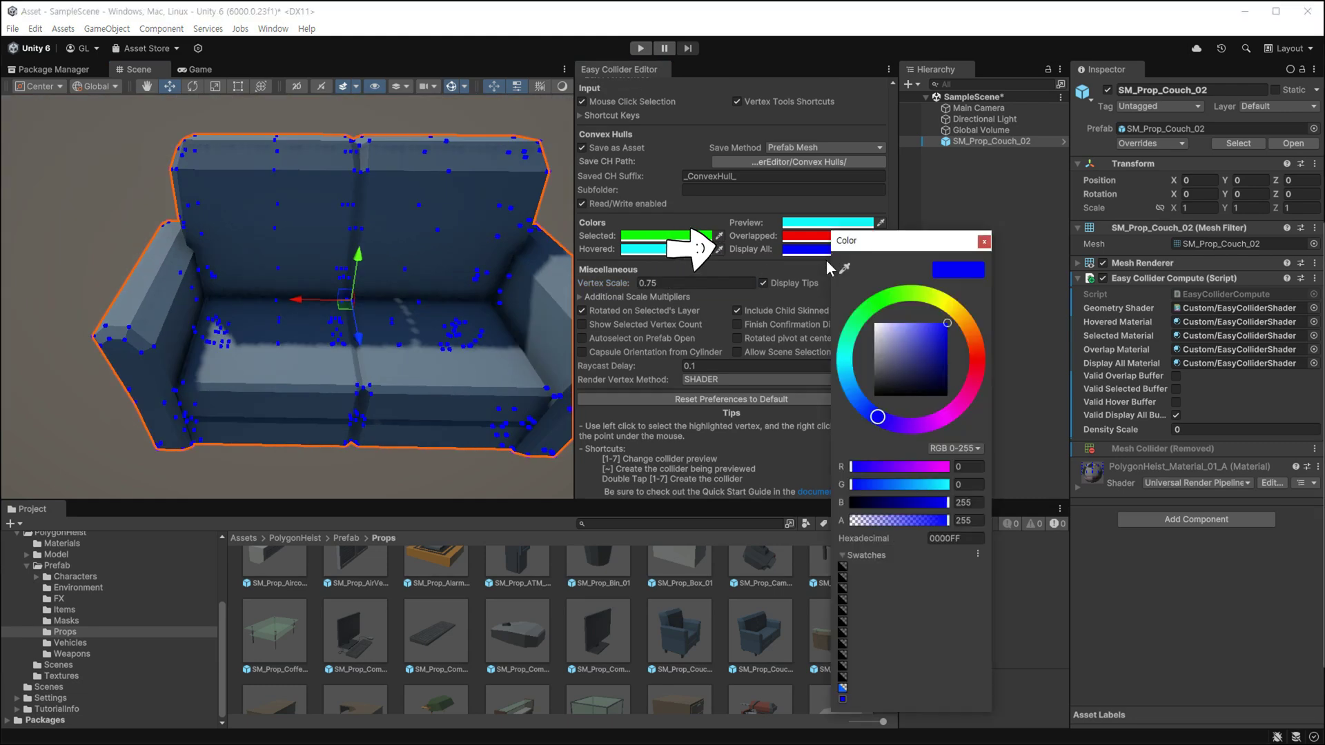
mouse_move(882, 422)
left_mouse_down()
mouse_move(844, 353)
mouse_move(849, 398)
left_mouse_up()
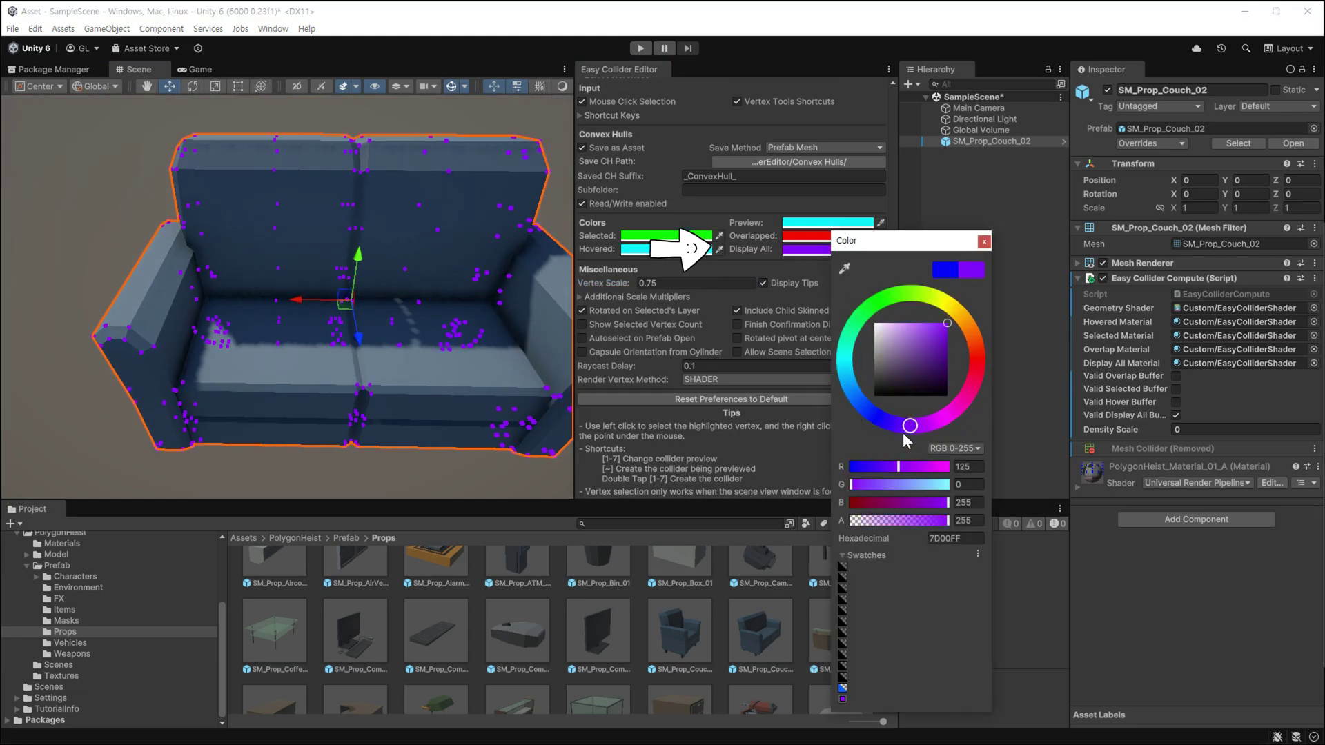
left_click(984, 242)
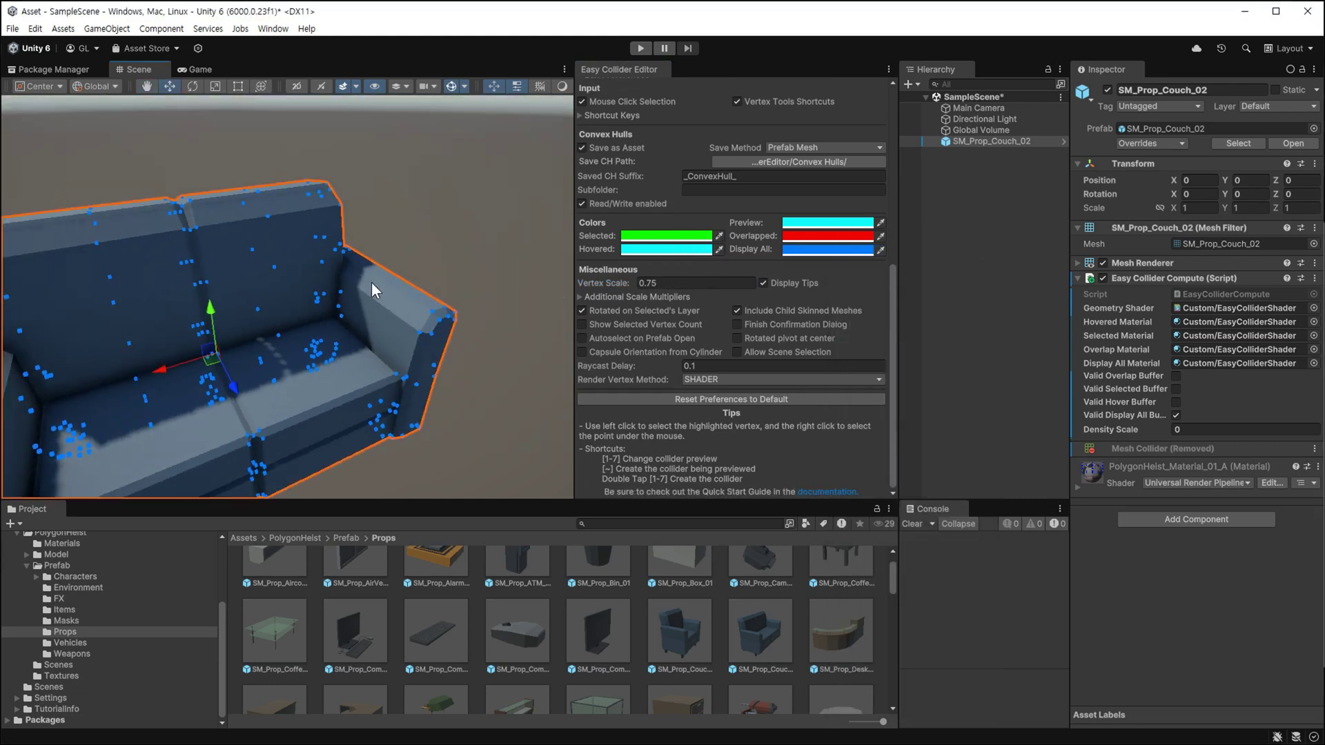
left_click_drag(372, 281, 410, 241, "alt")
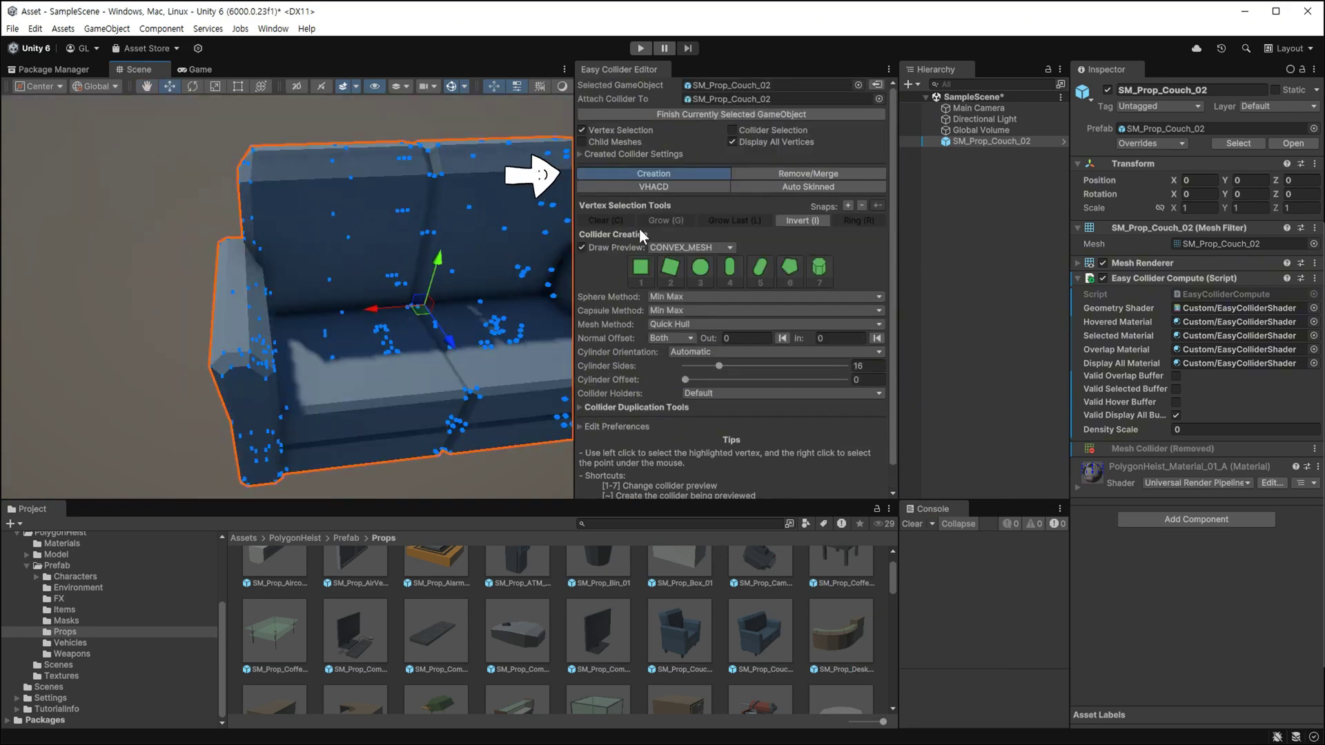
Keep BOX as the preview shape and select a vertex on the couch's left armrest.
left_click(639, 272)
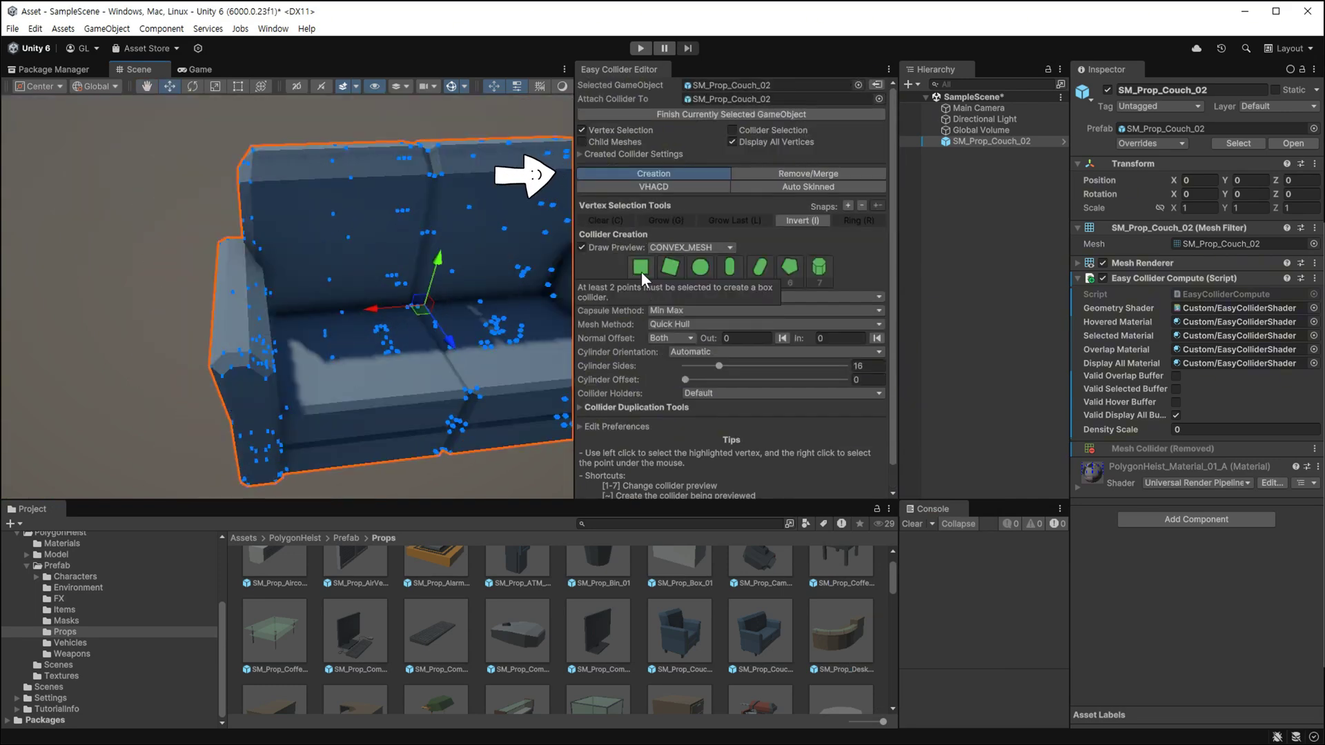
left_click(691, 247)
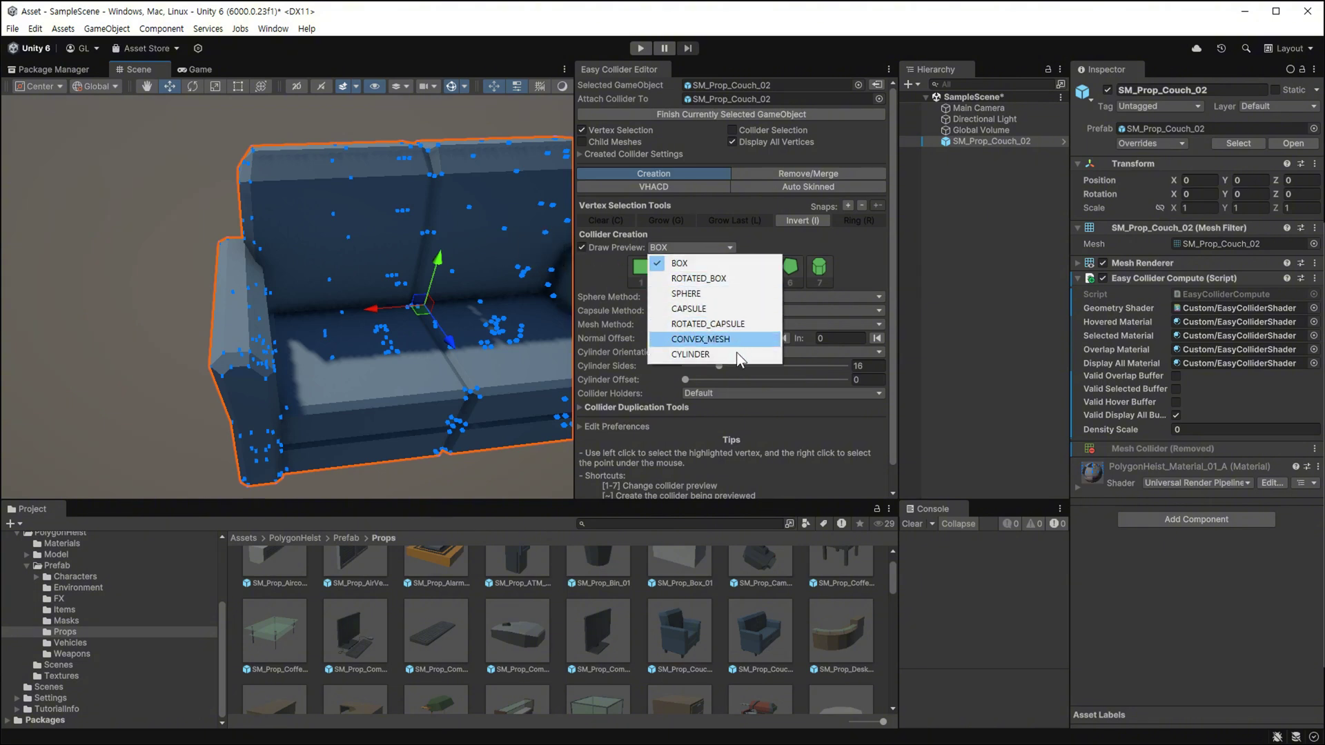
left_click(737, 269)
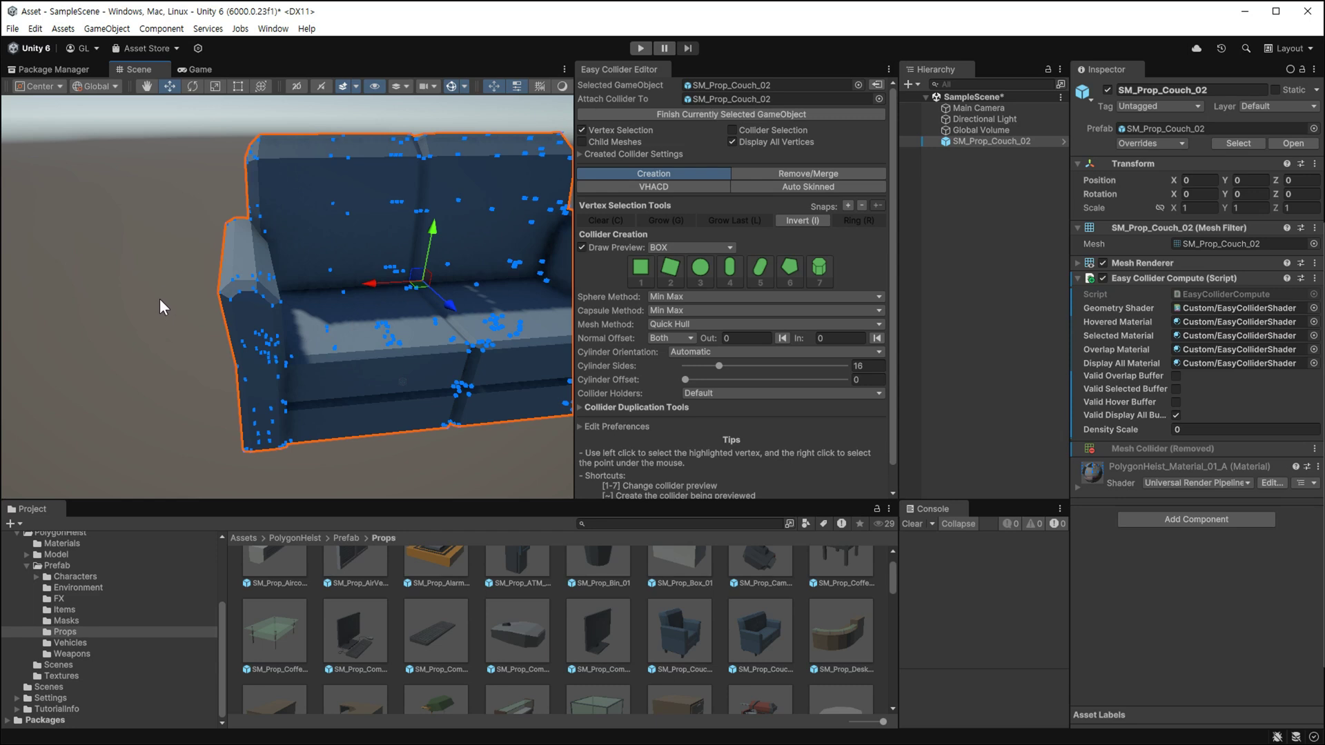
left_click(241, 328)
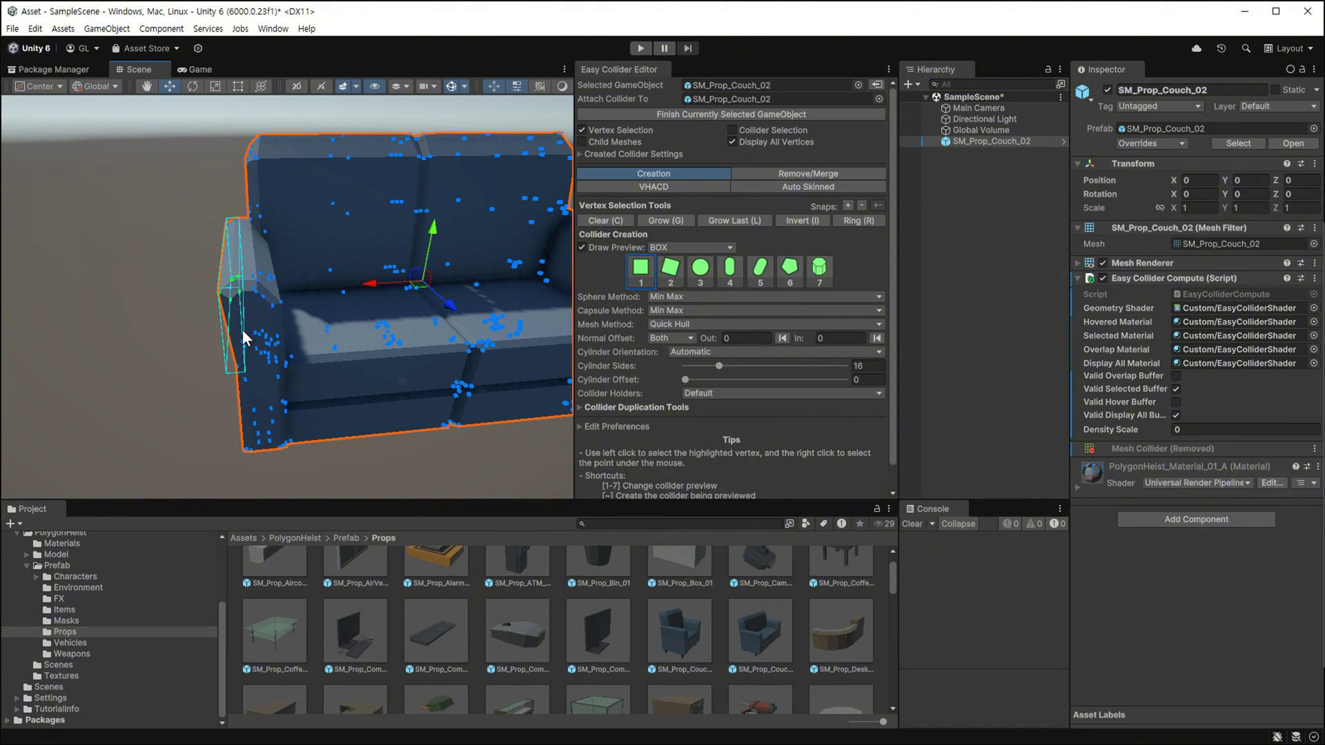
Grow the armrest vertices into a box collider (size 0.18, 0.68, 0.71) and inspect it.
left_click(671, 220)
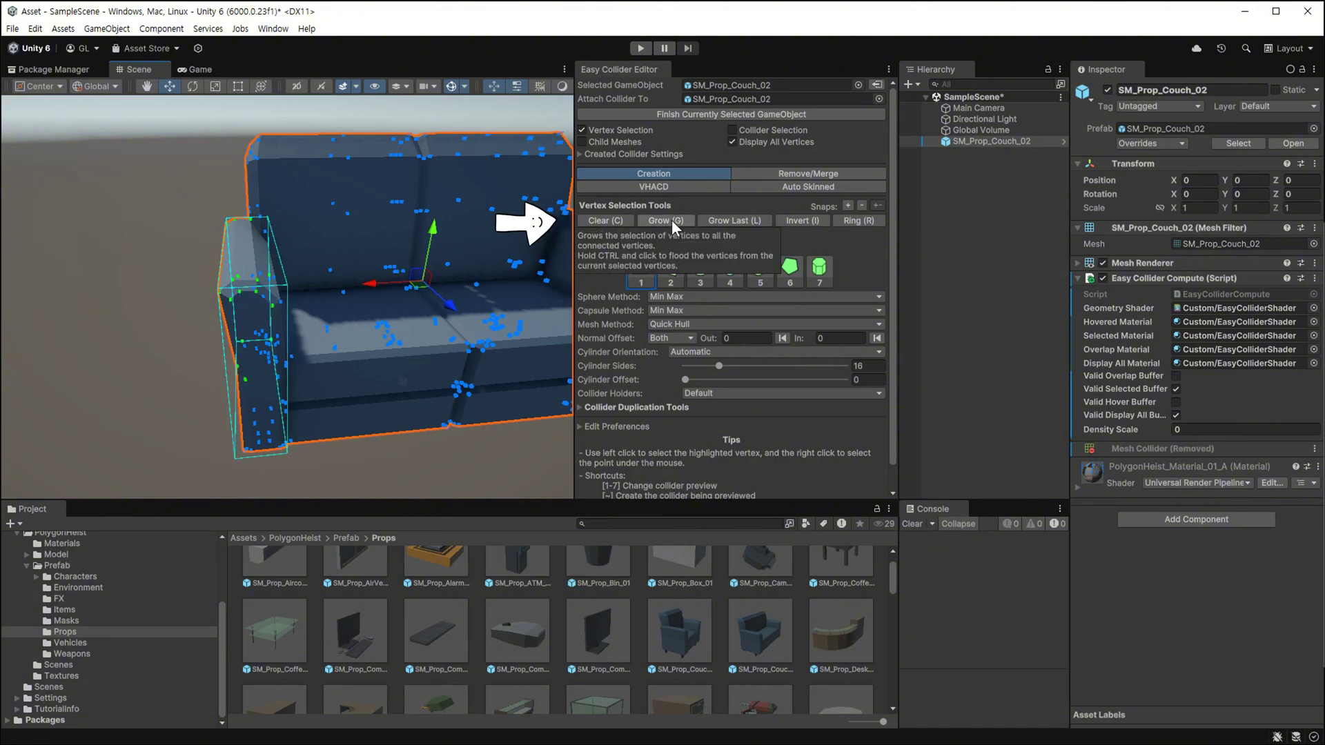
key("f")
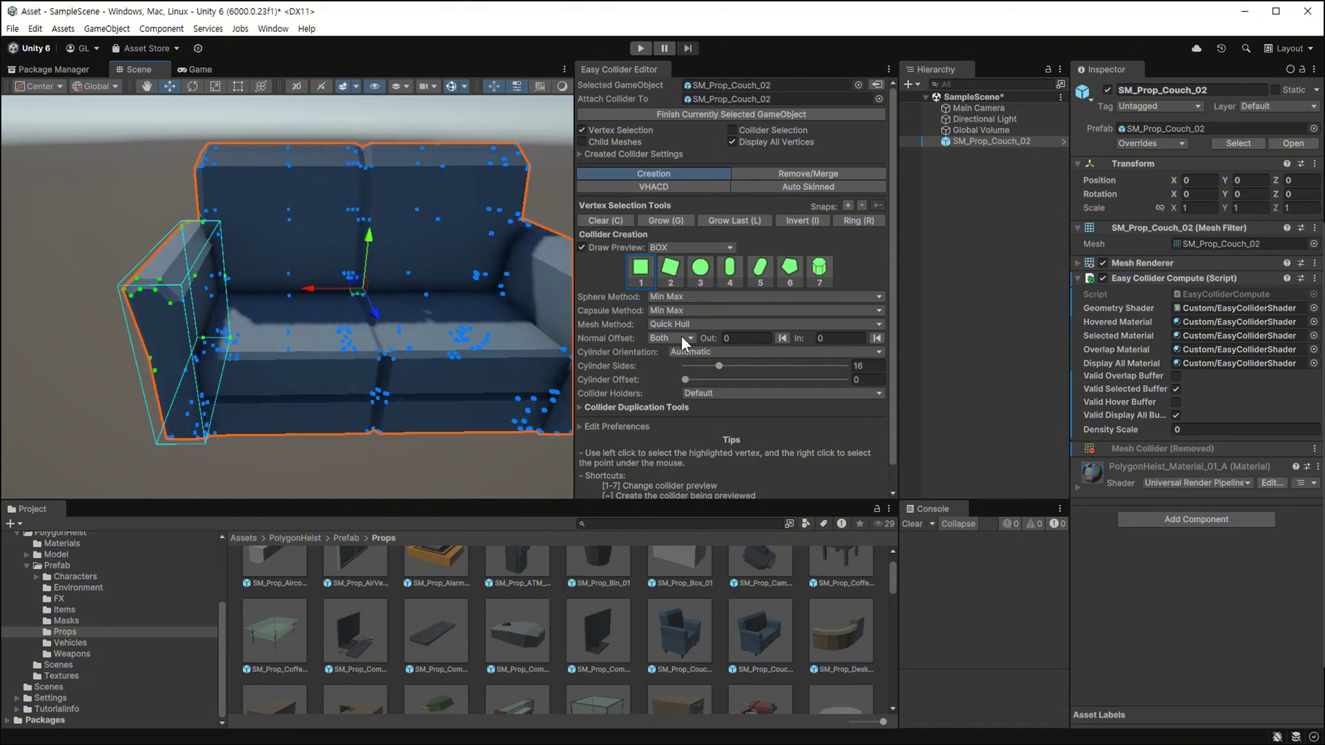
left_click(799, 226)
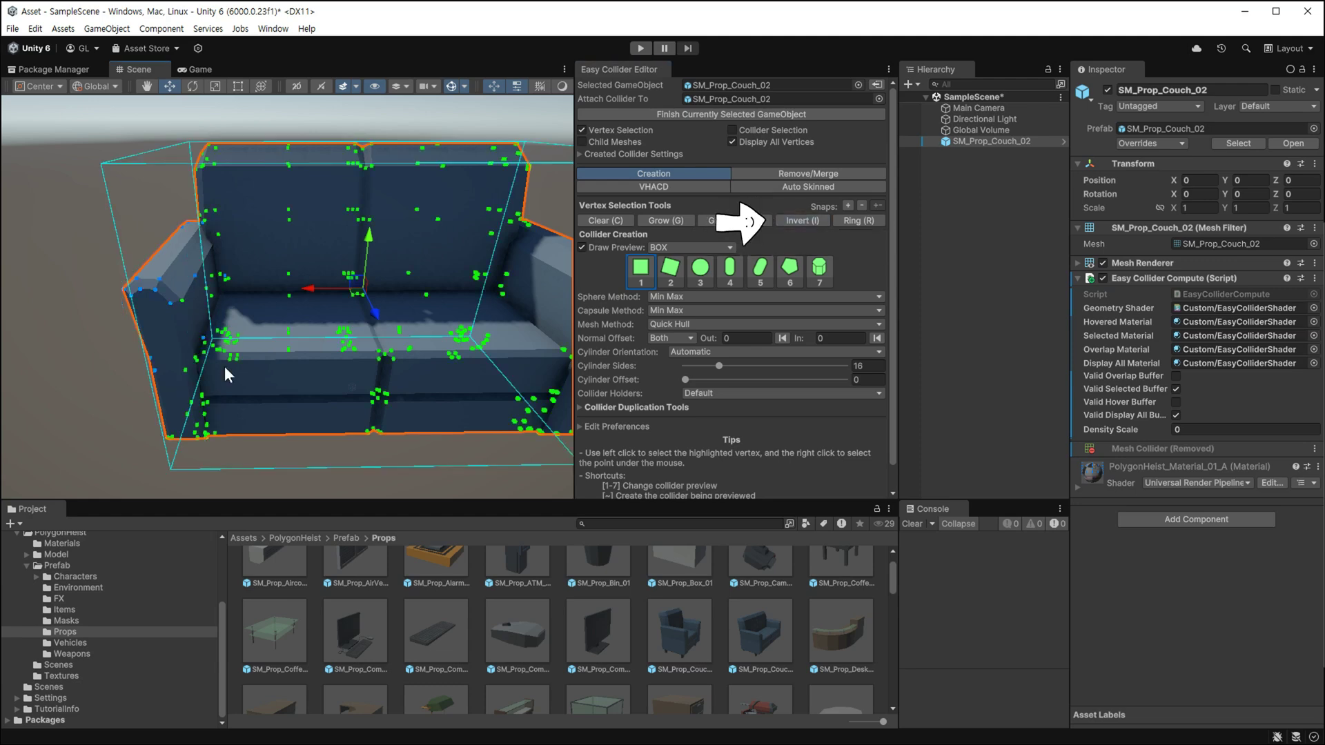
scroll(274, 324, "up", 5)
scroll(274, 323, "down", 5)
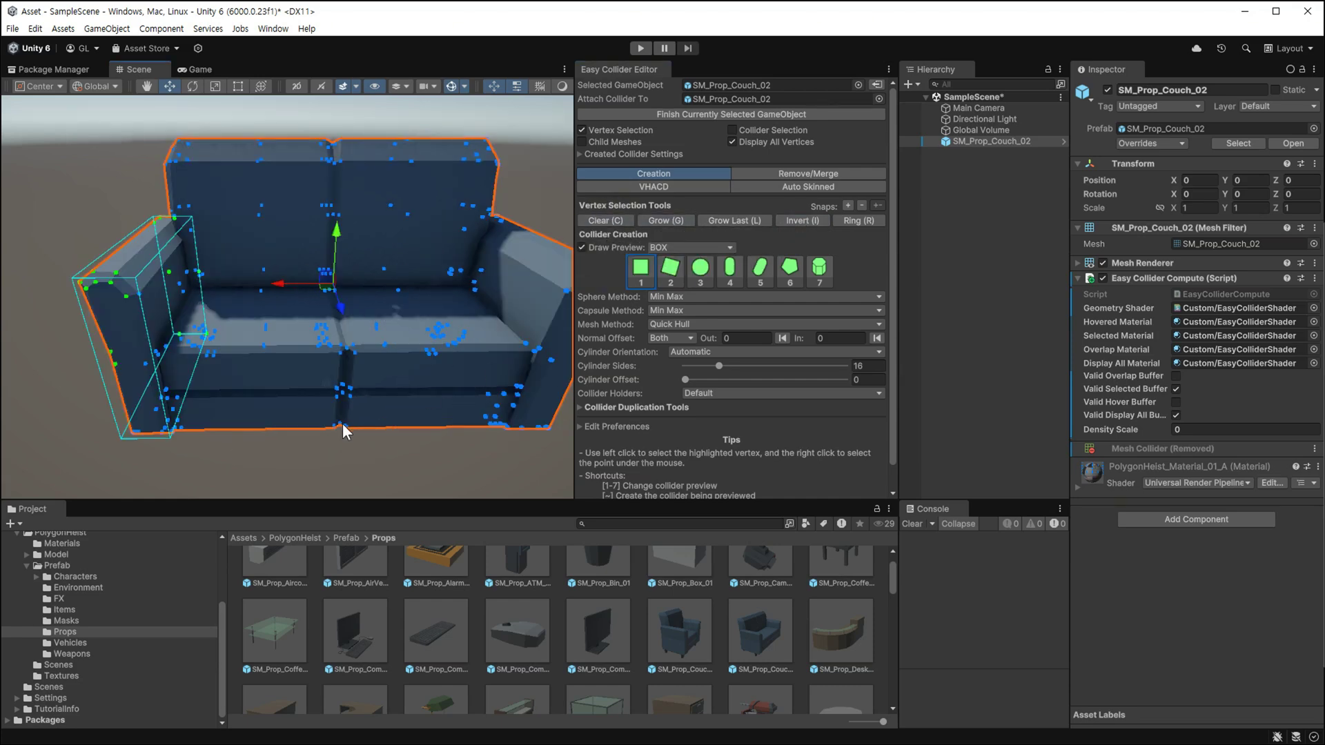
left_click_drag(343, 424, 399, 478, "alt")
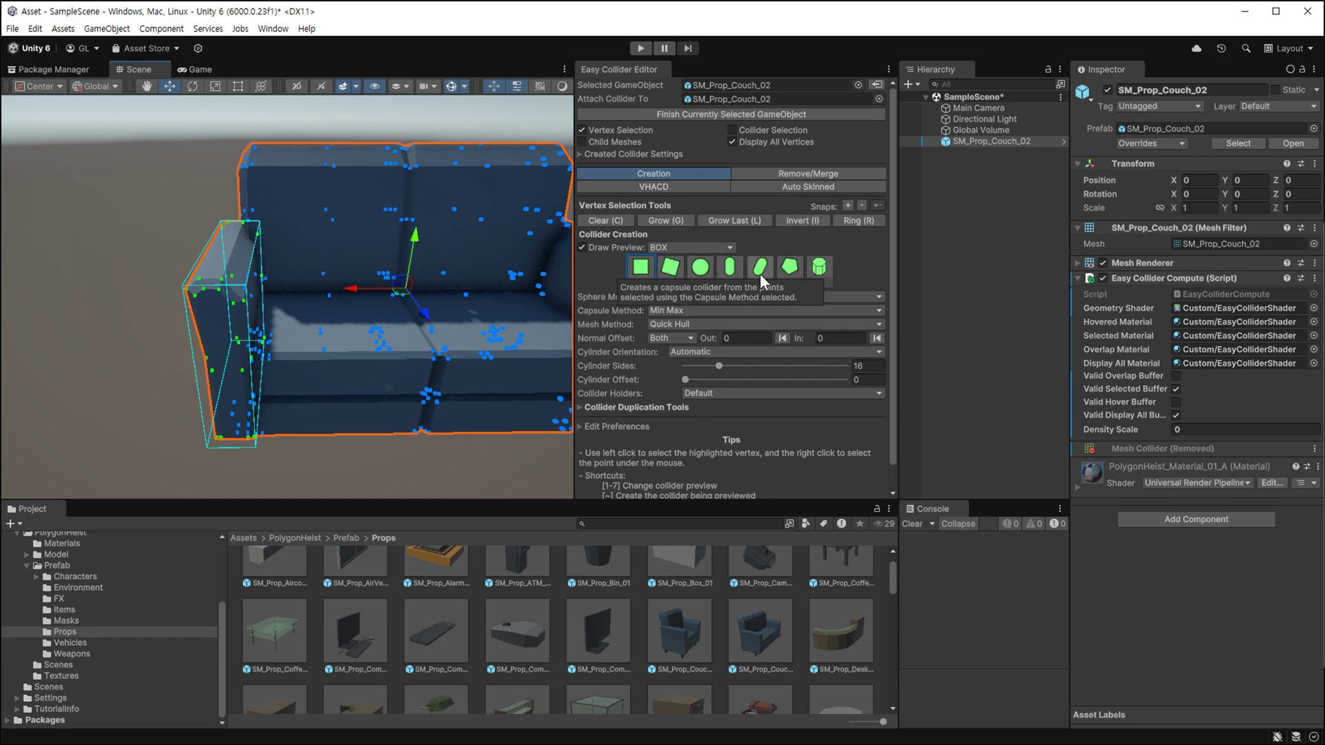
left_click(642, 278)
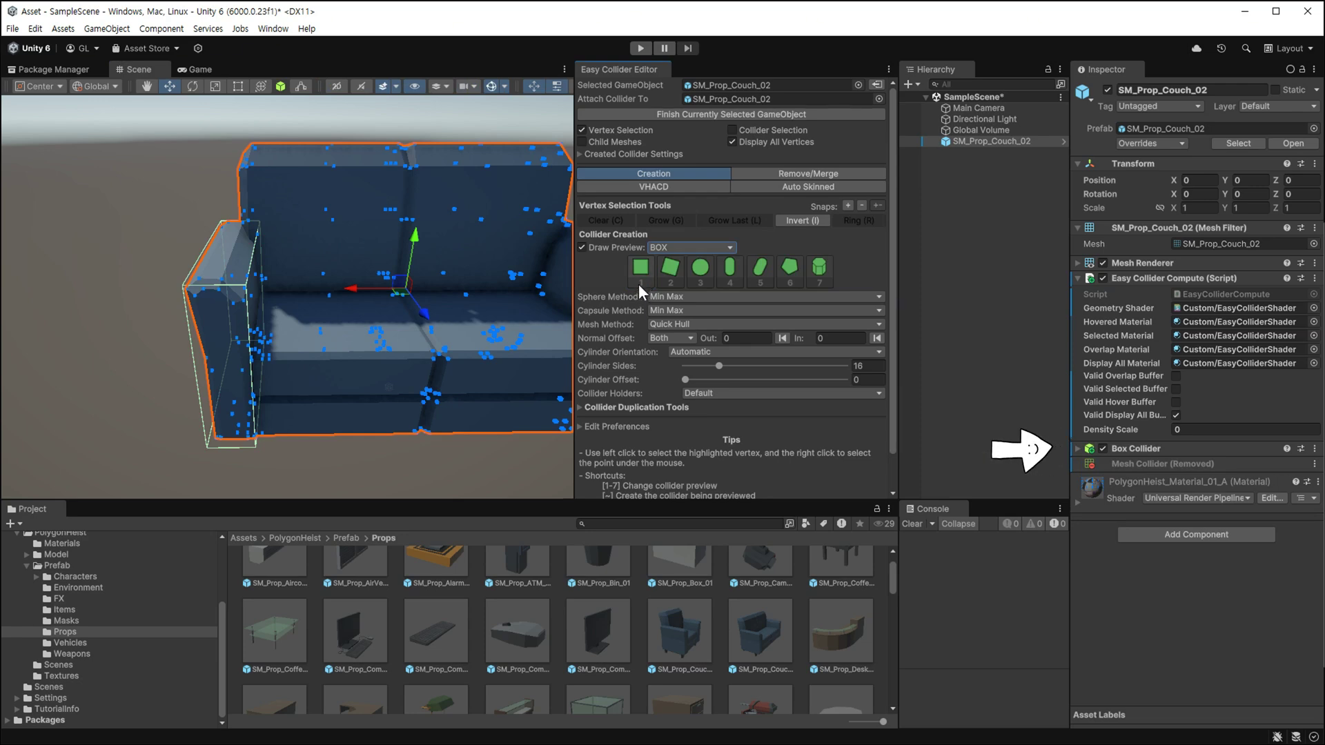
left_click(1078, 450)
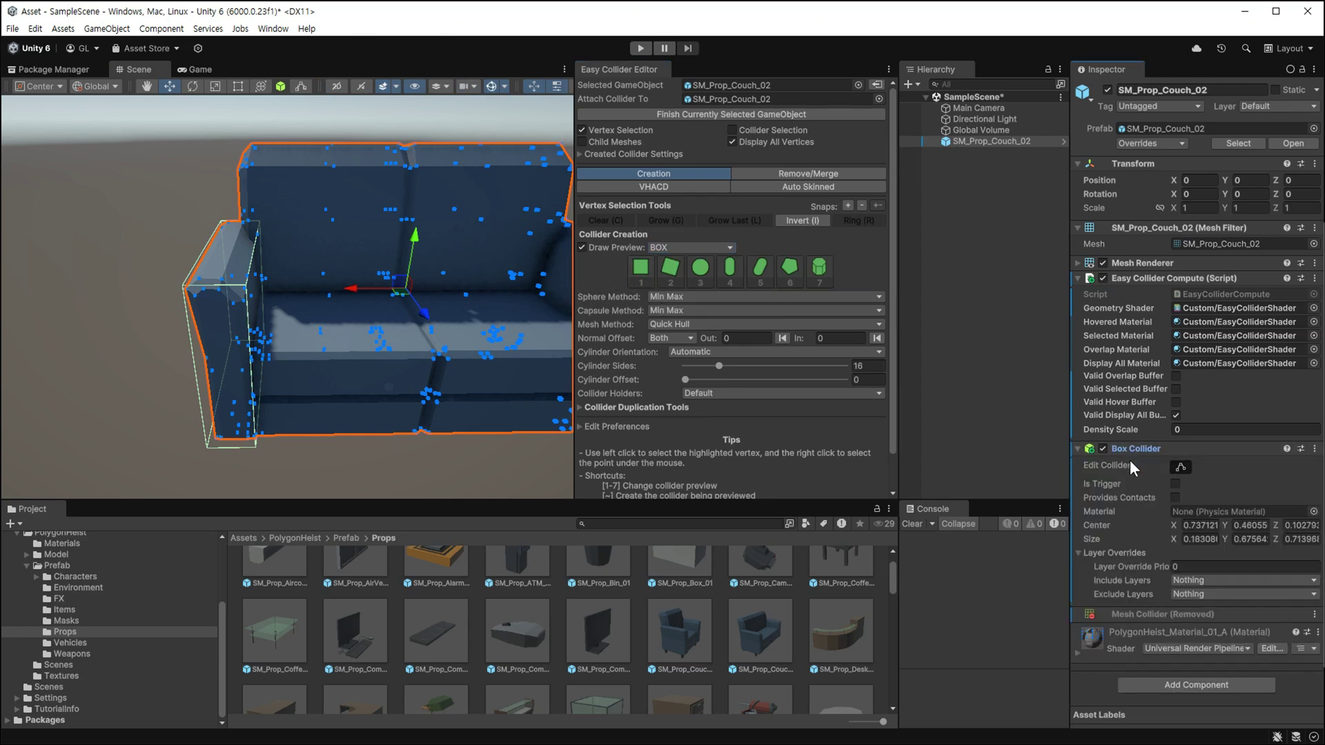
Select the armrest box collider in Remove/Merge mode and remove it.
left_click(784, 174)
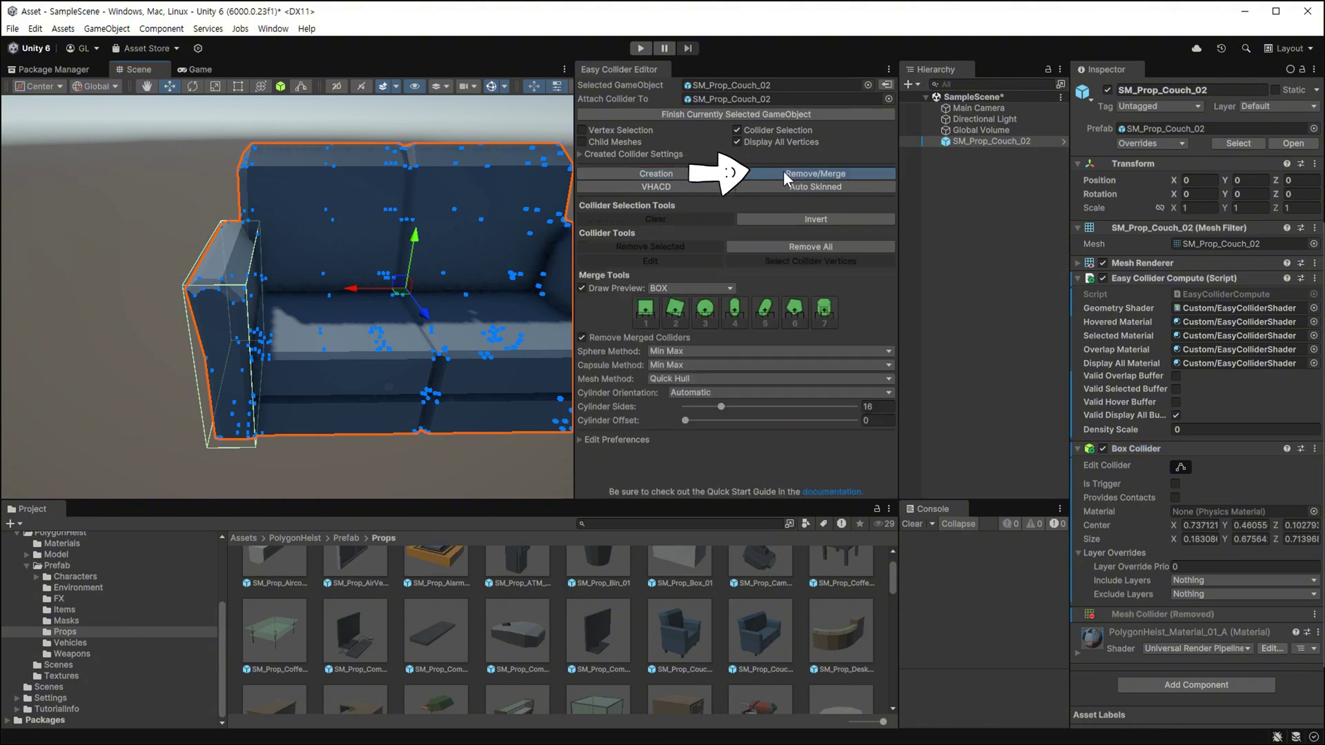
left_click(207, 283)
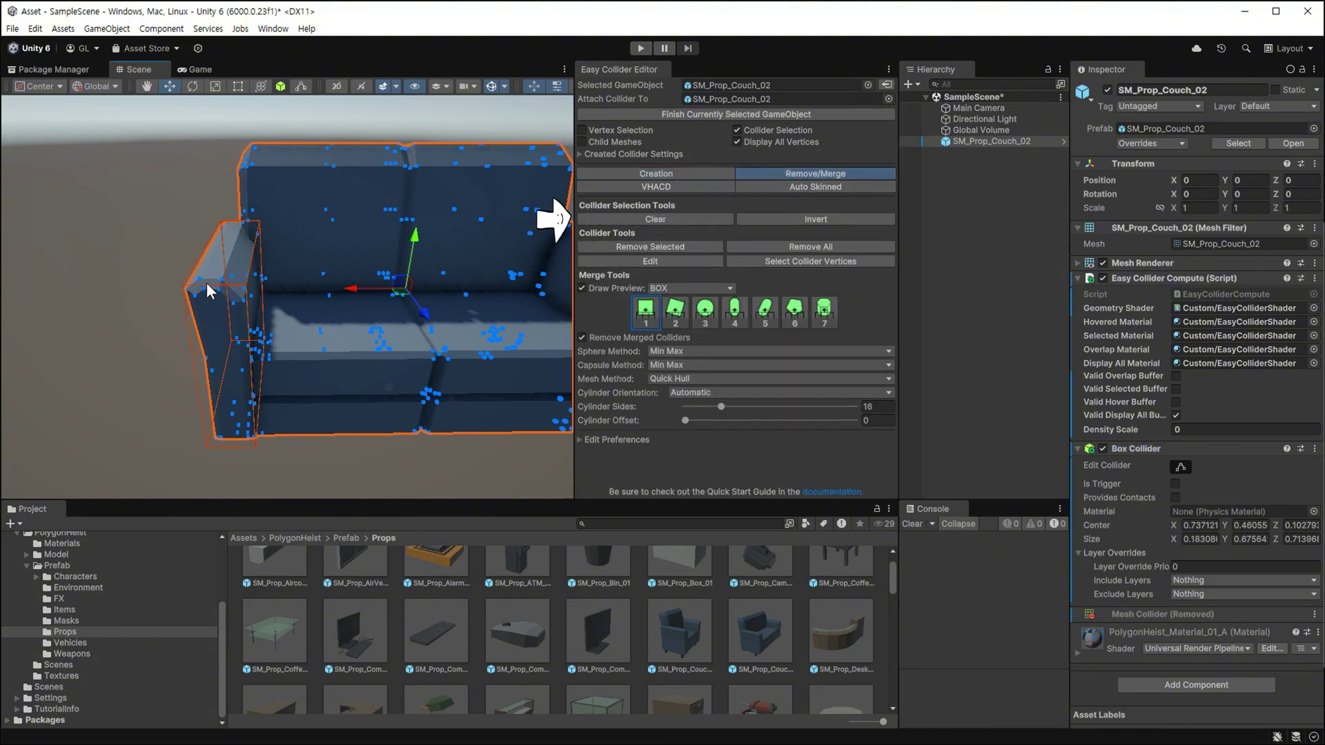
left_click(640, 221)
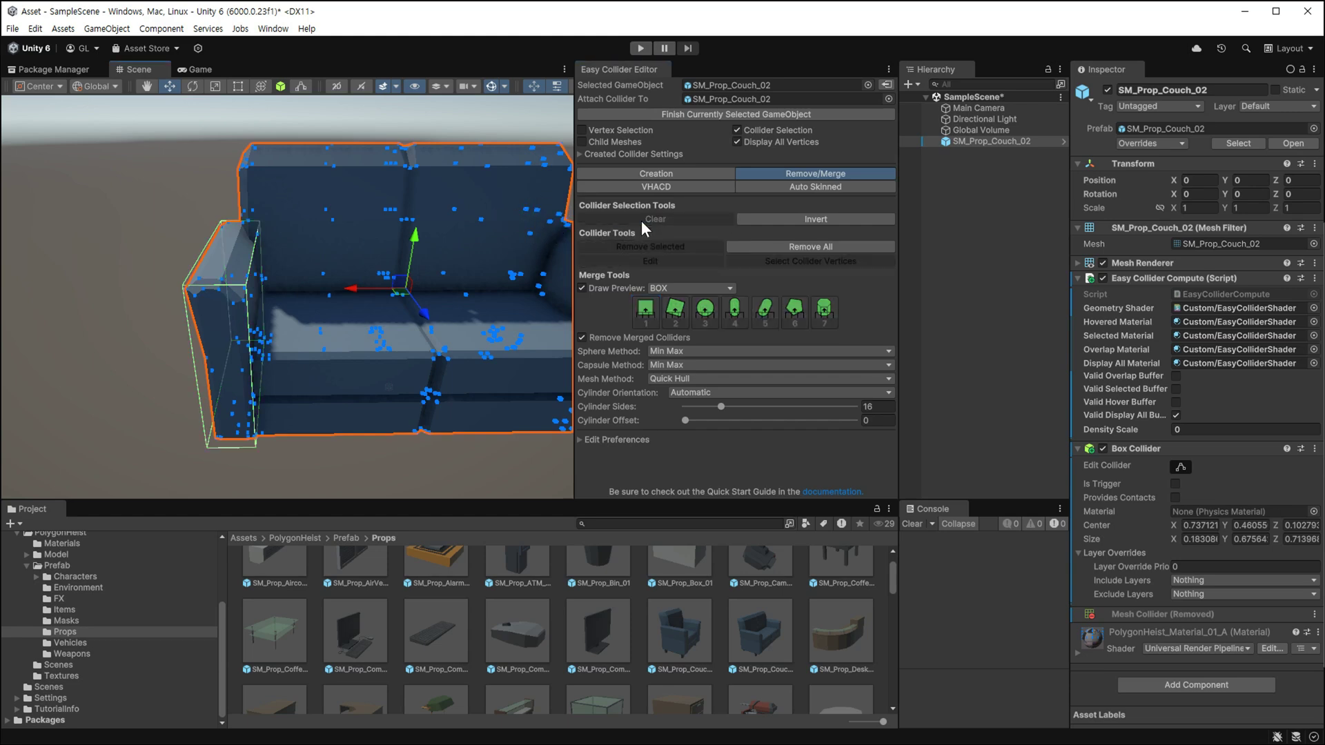
left_click(207, 280)
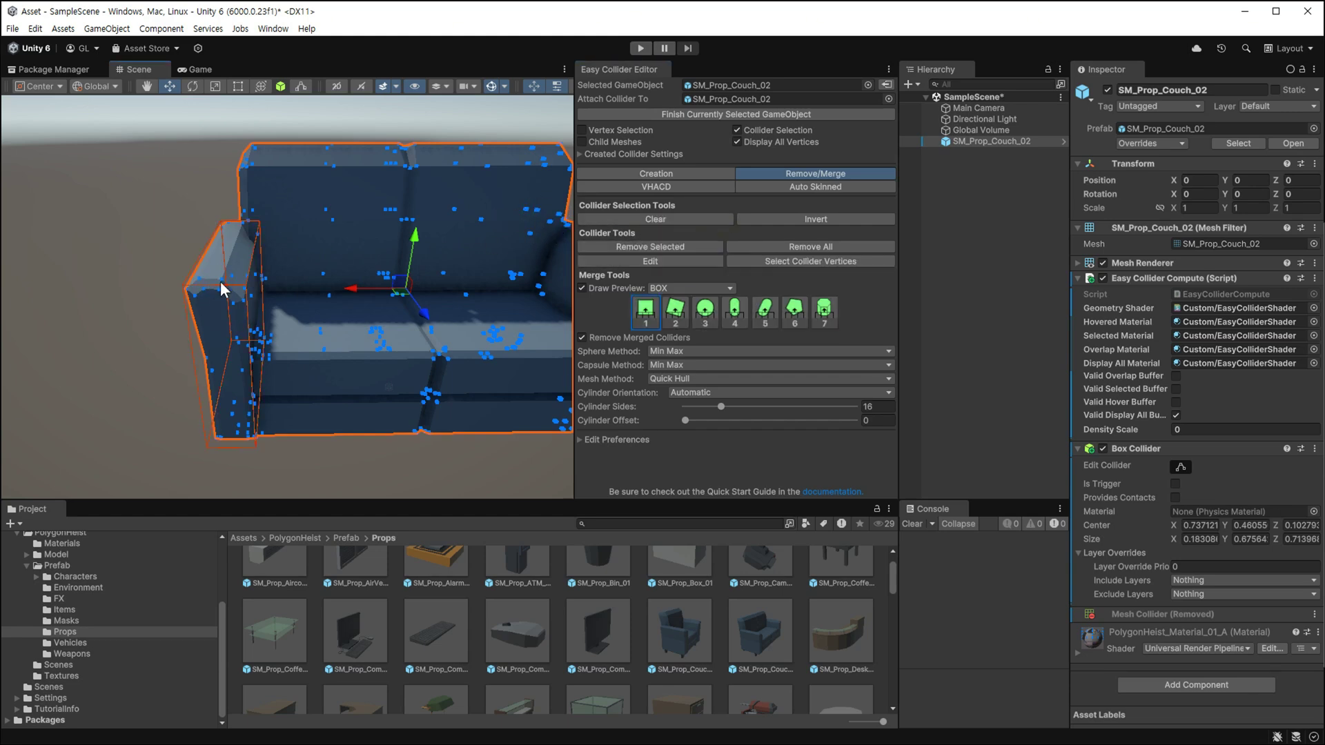
left_click(671, 248)
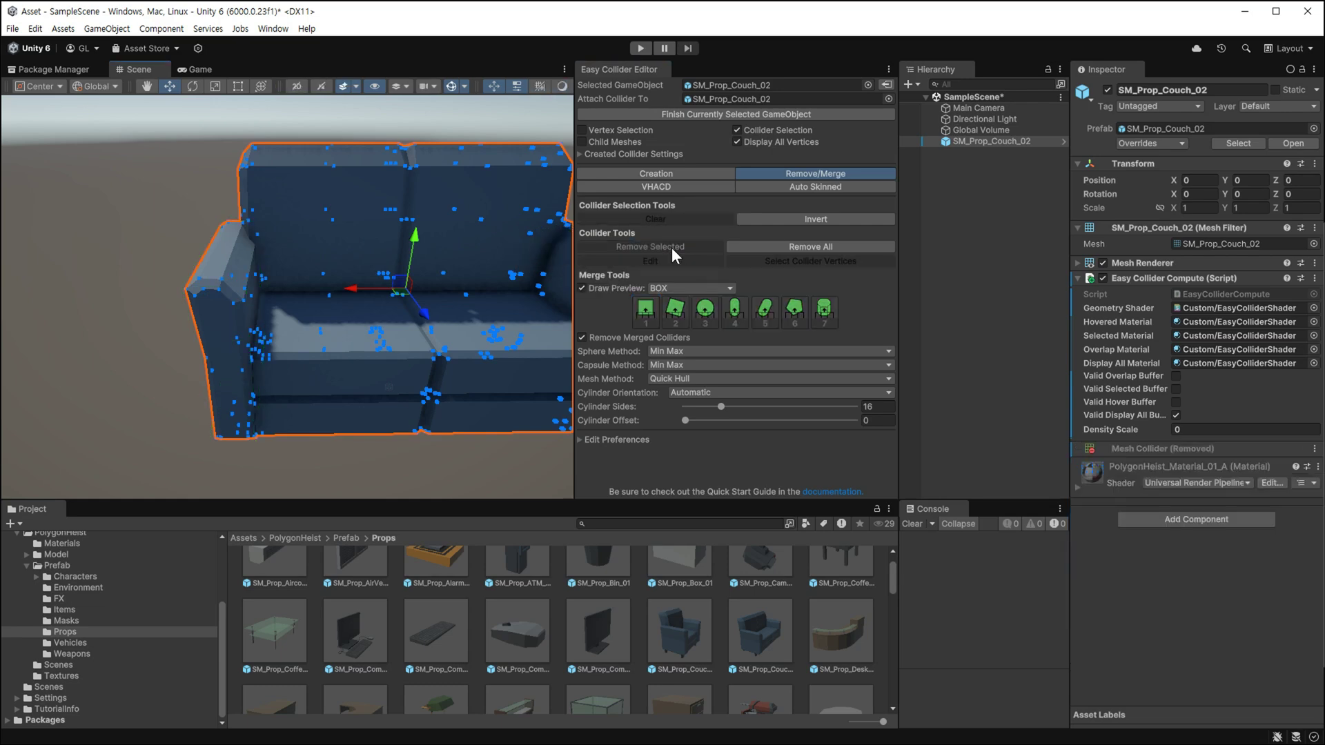
Reselect and grow the armrest vertices, create a box collider, and finish editing the couch.
left_click(665, 172)
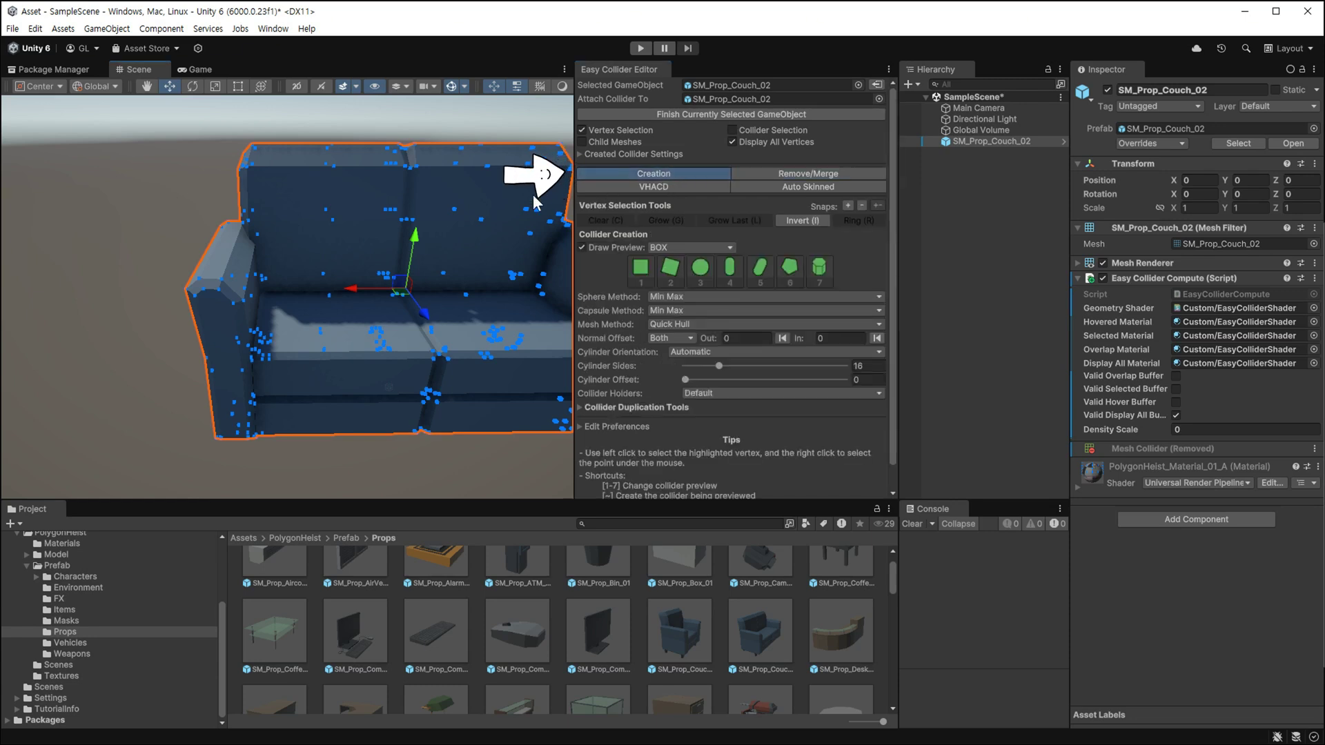
left_click(223, 339)
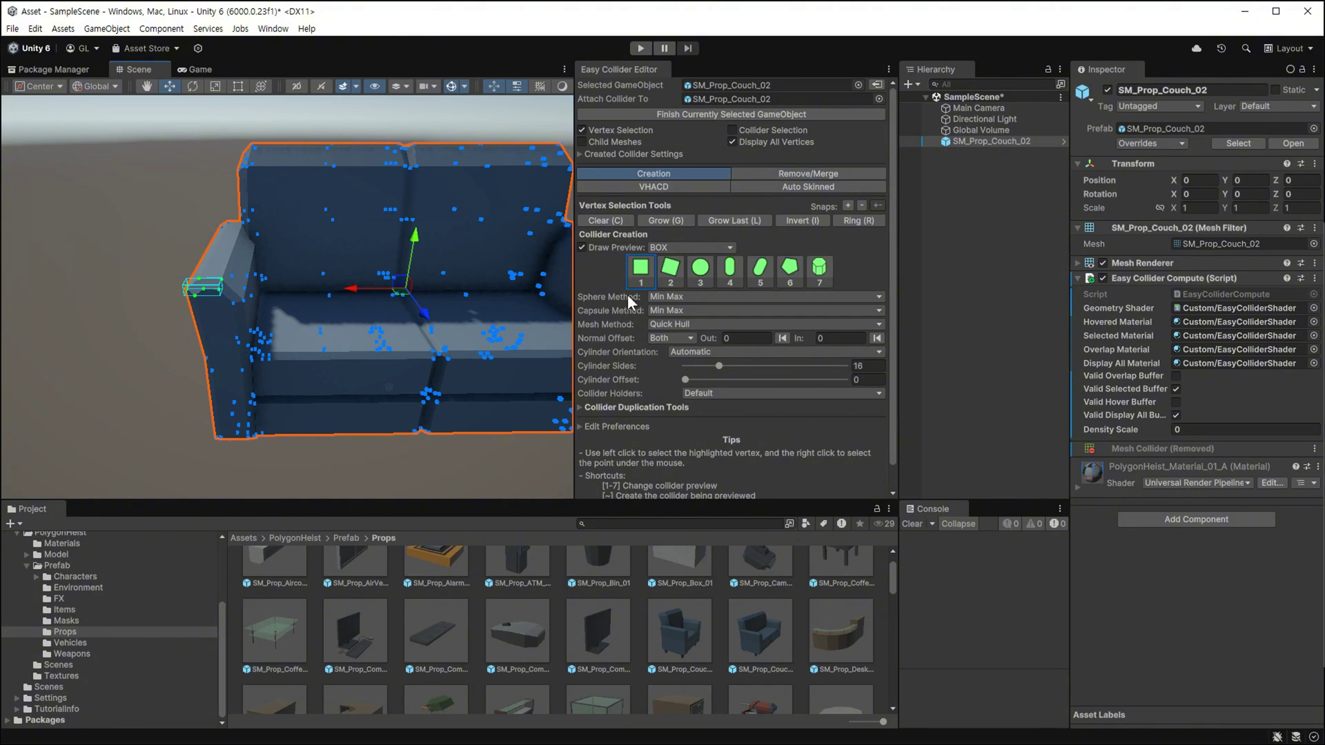
left_click(657, 223)
left_click(657, 223)
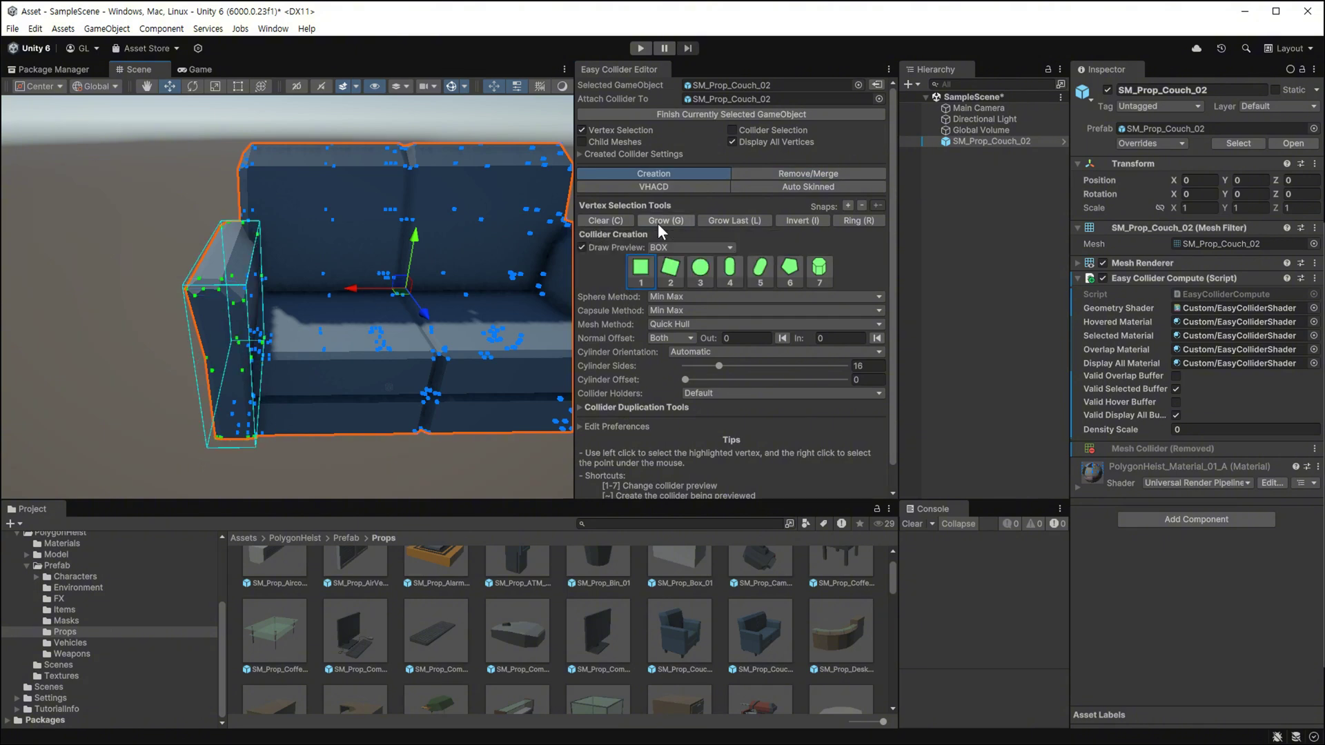
left_click(641, 268)
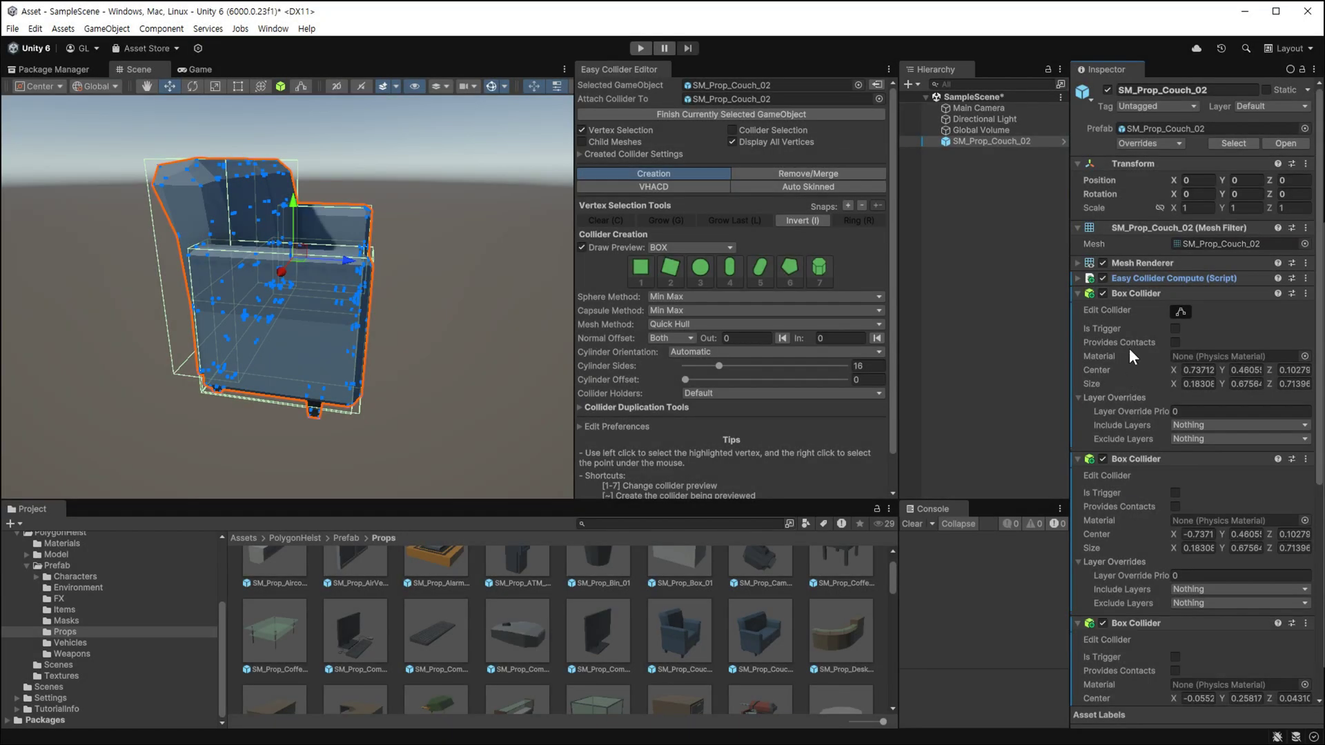
left_click(700, 114)
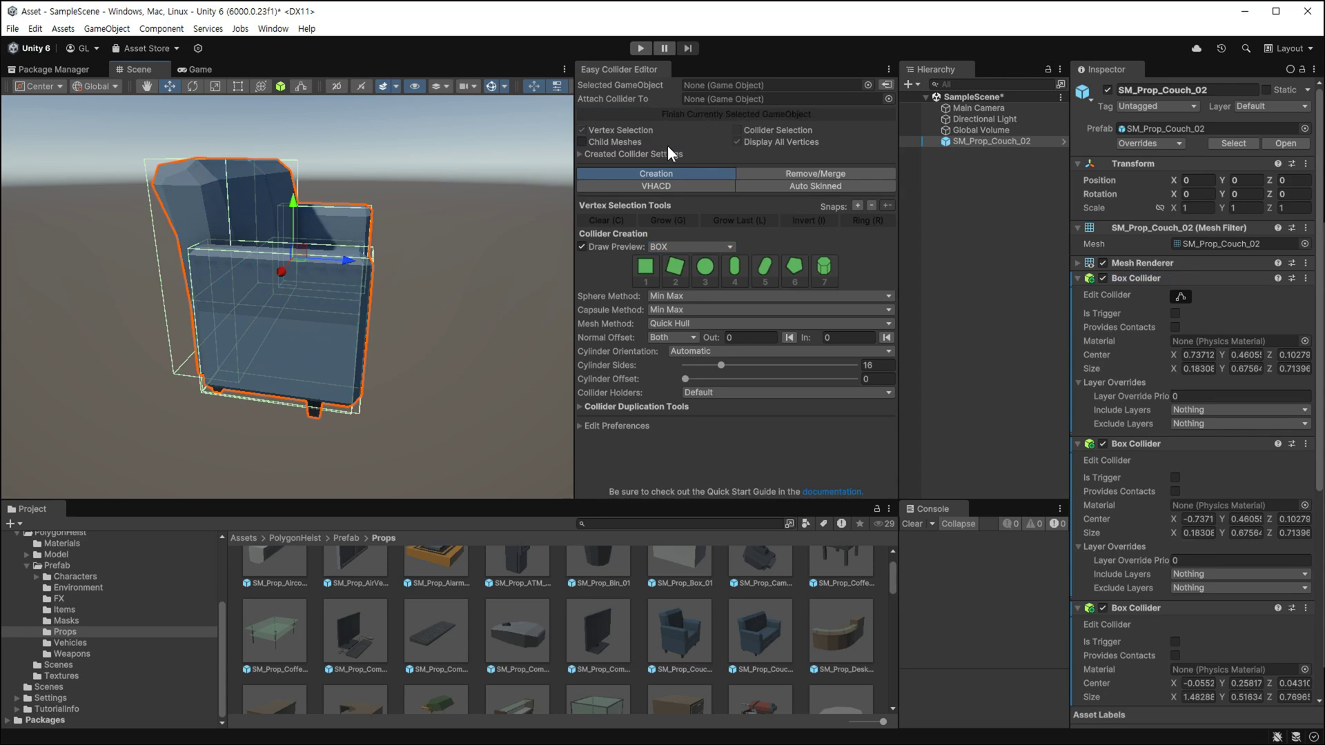
Select and grow the detector's frame vertices, then create a trigger box collider around them.
left_click_drag(274, 321, 325, 256, "alt")
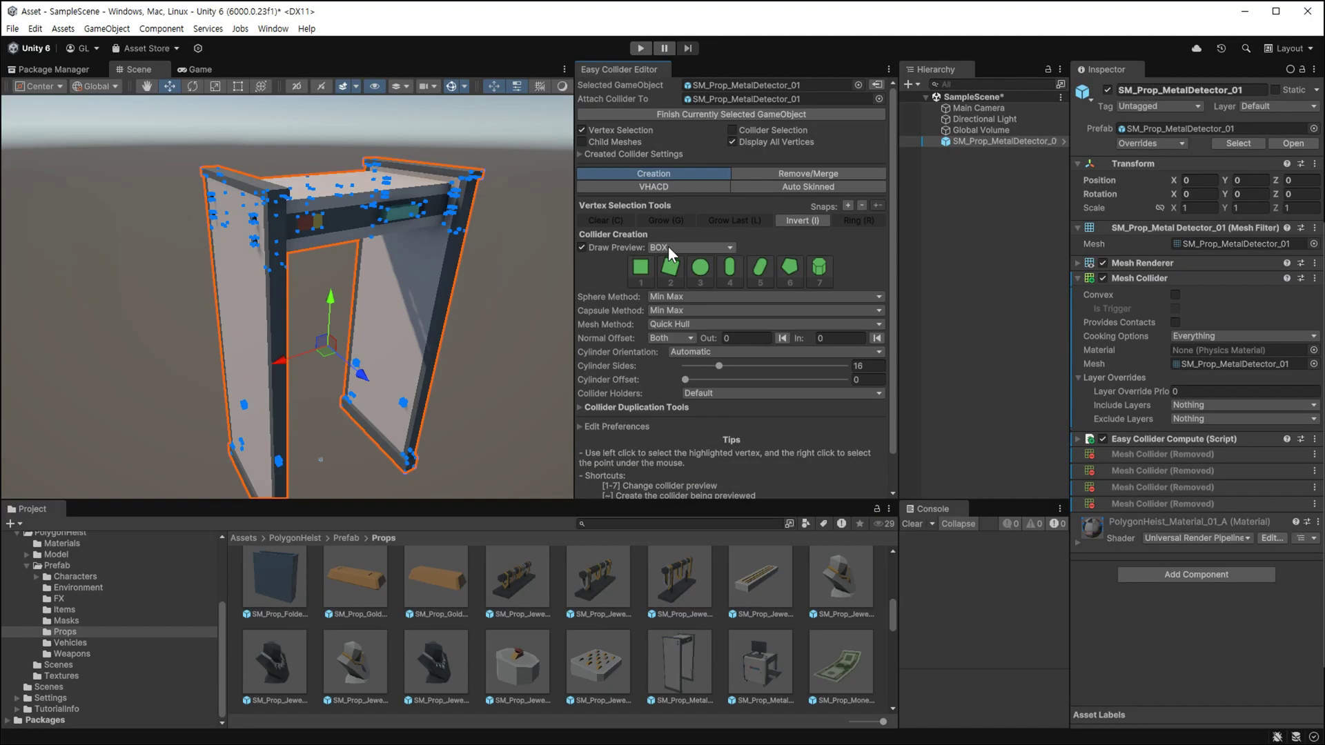
left_click_drag(209, 231, 219, 165)
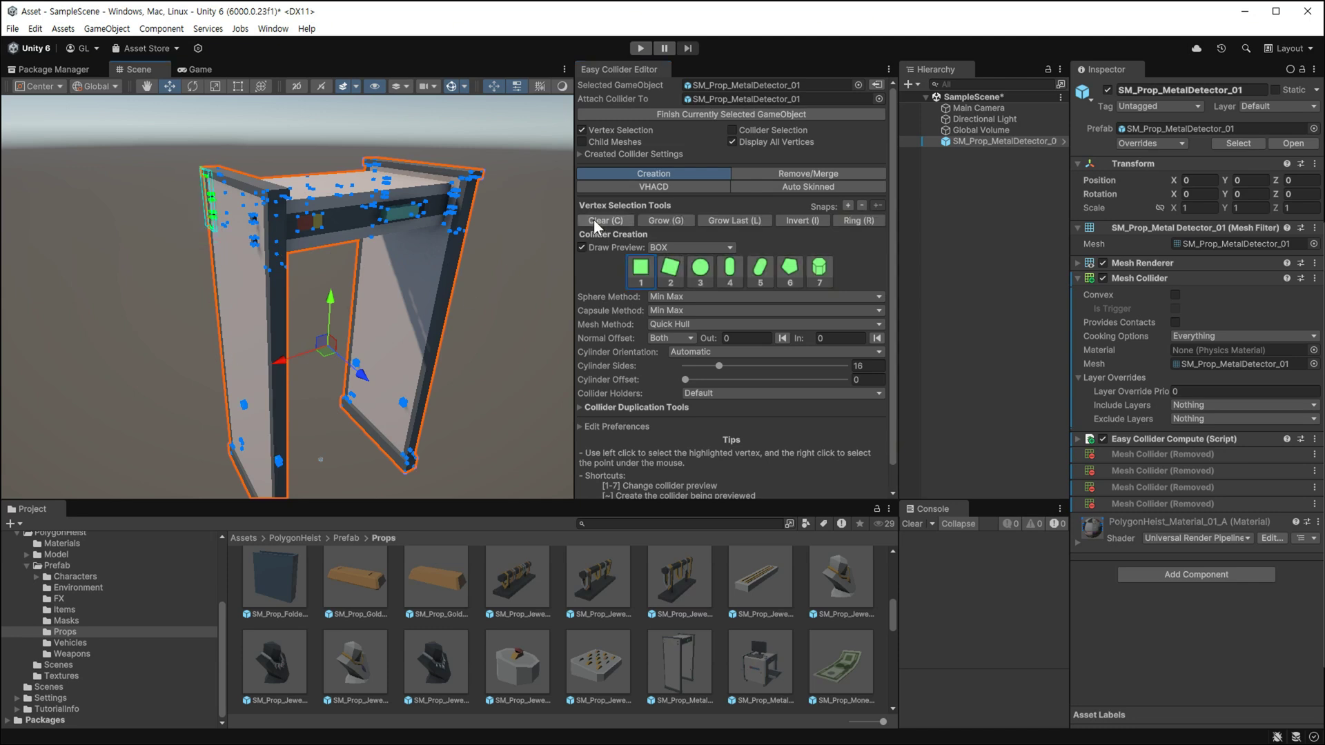
left_click(675, 221)
left_click(676, 221)
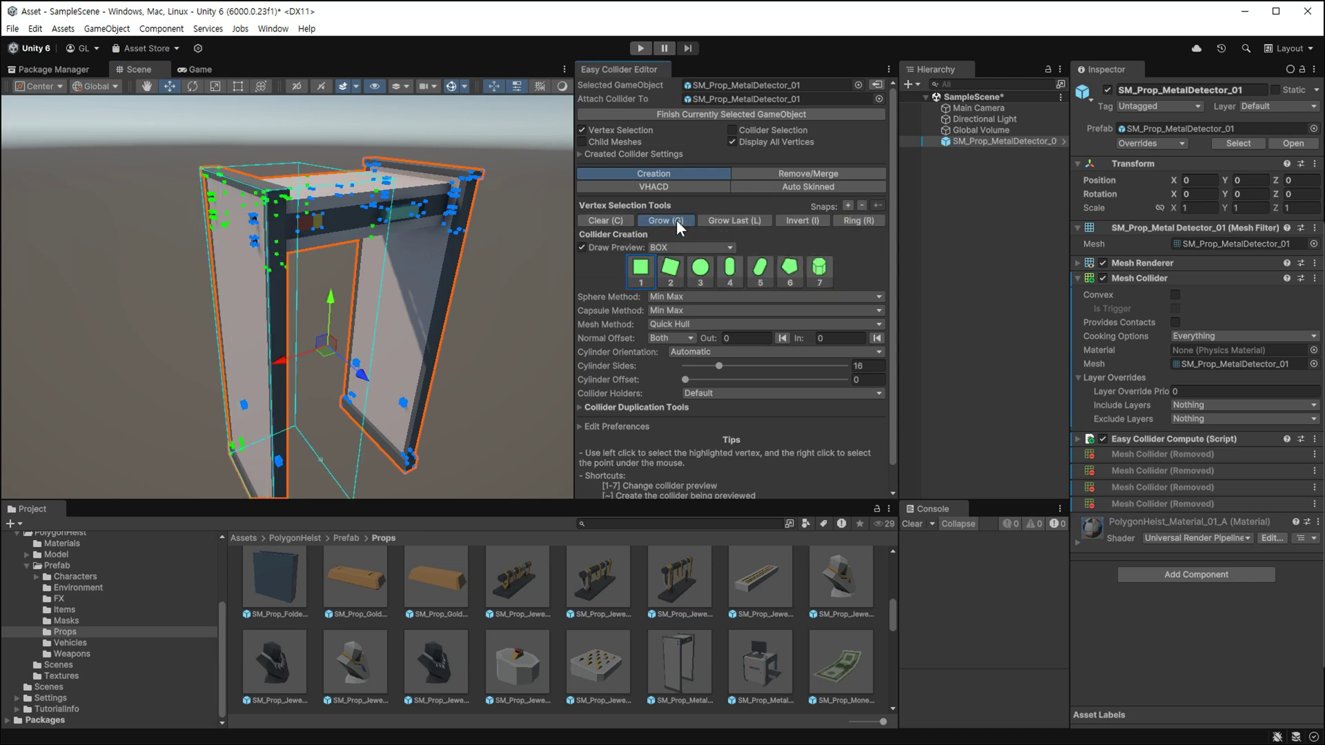
left_click(675, 220)
key("f")
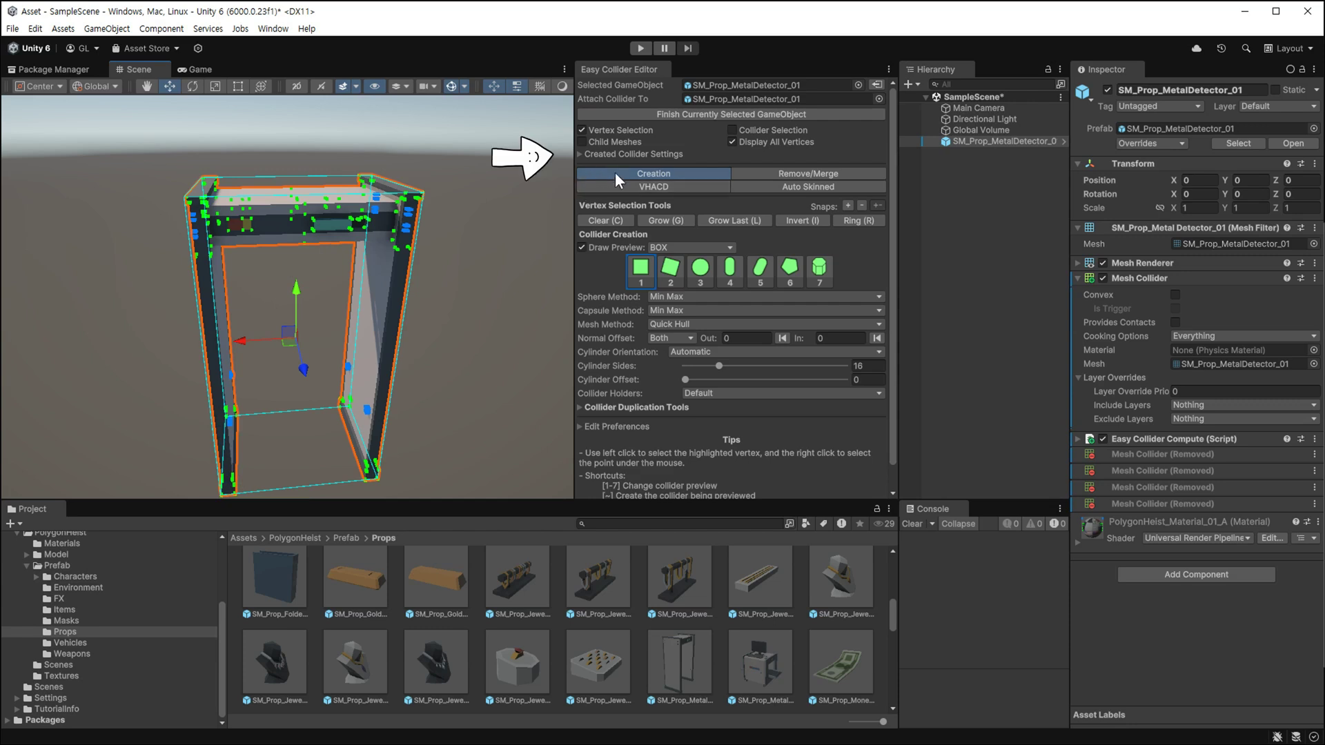
left_click(580, 153)
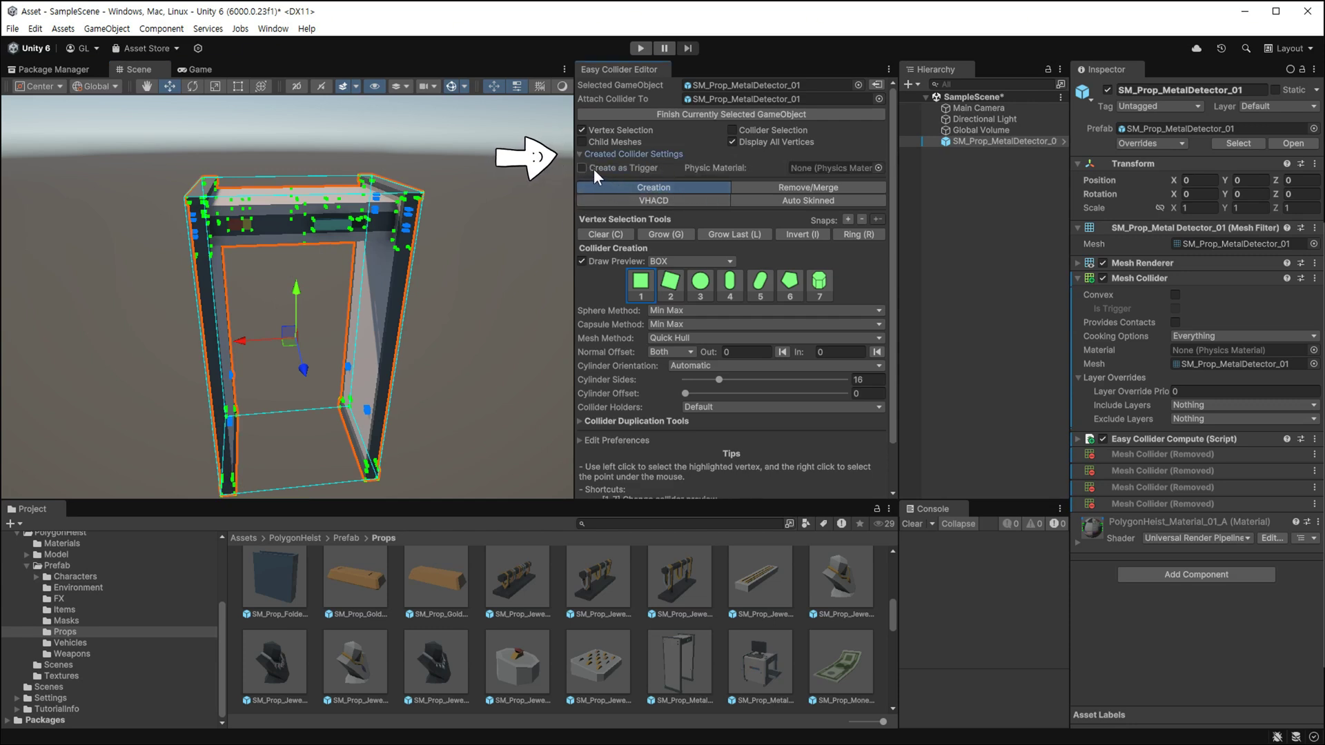
left_click(587, 167)
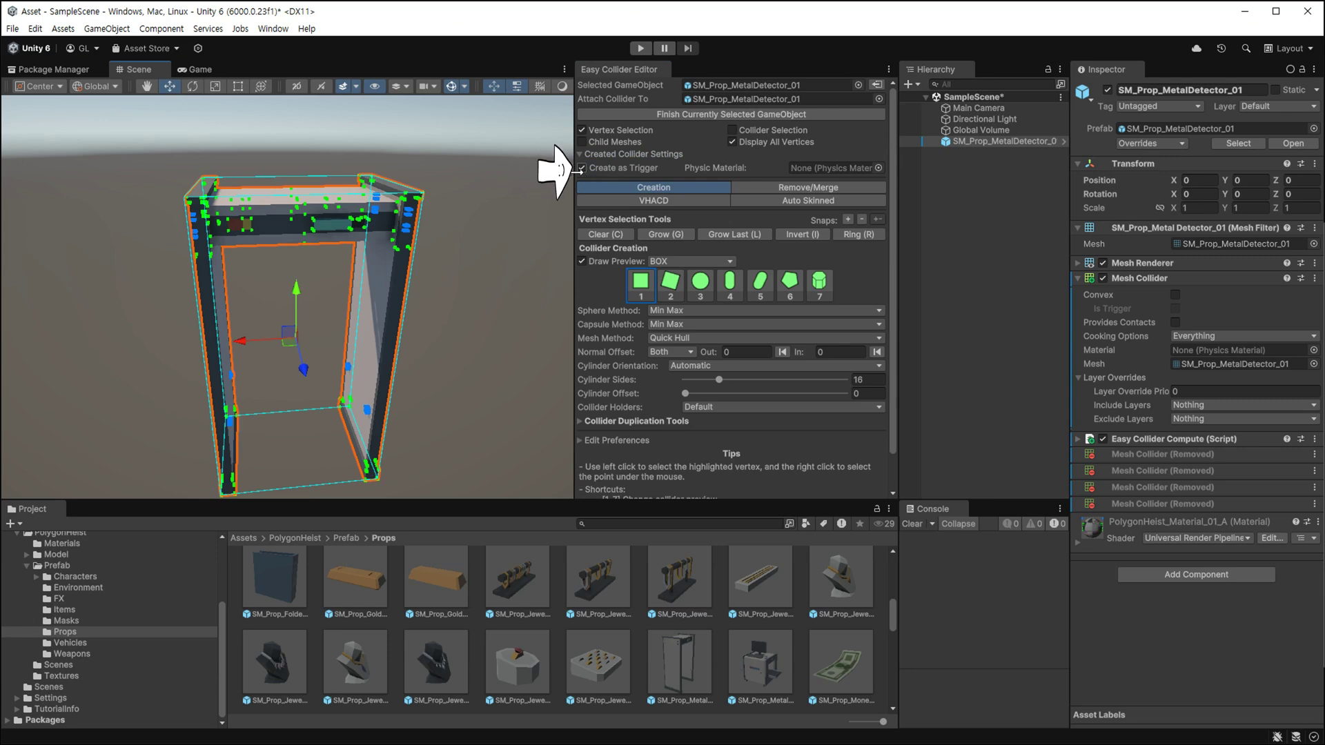
left_click(641, 280)
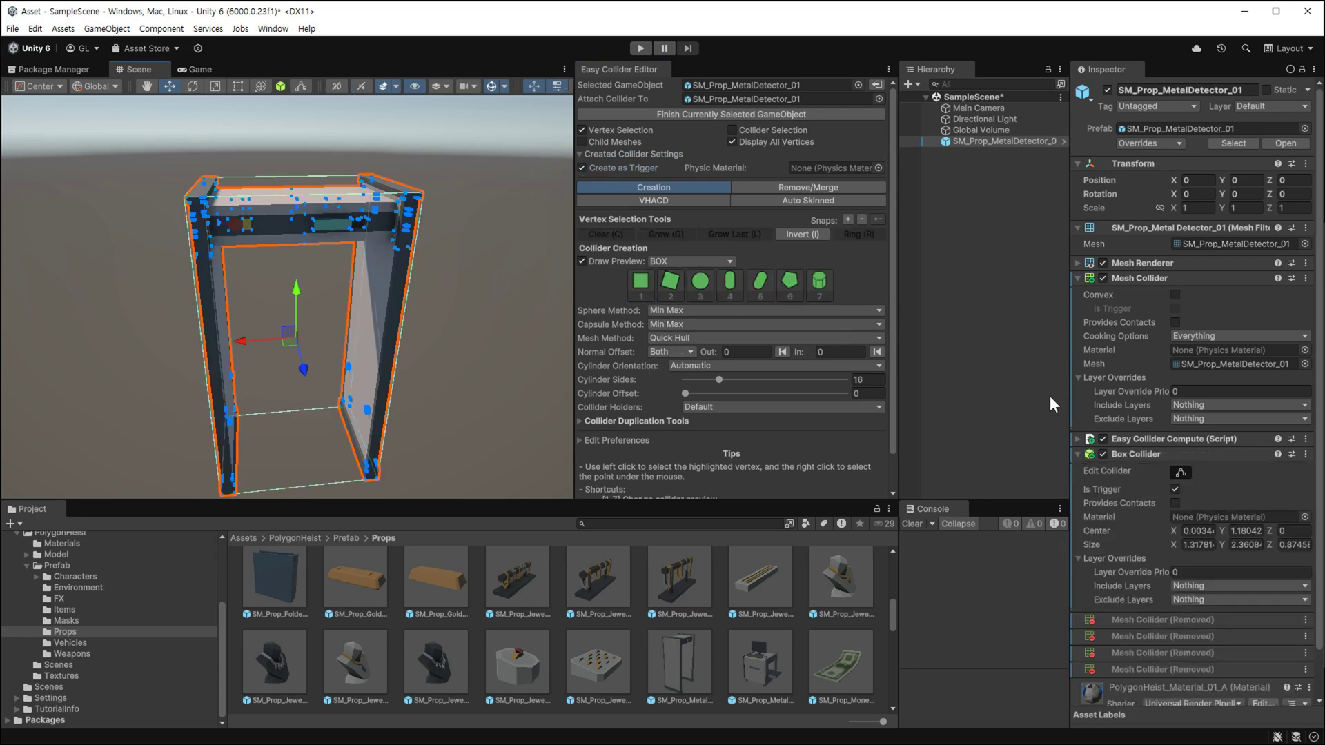
scroll(1185, 468, "down", 2)
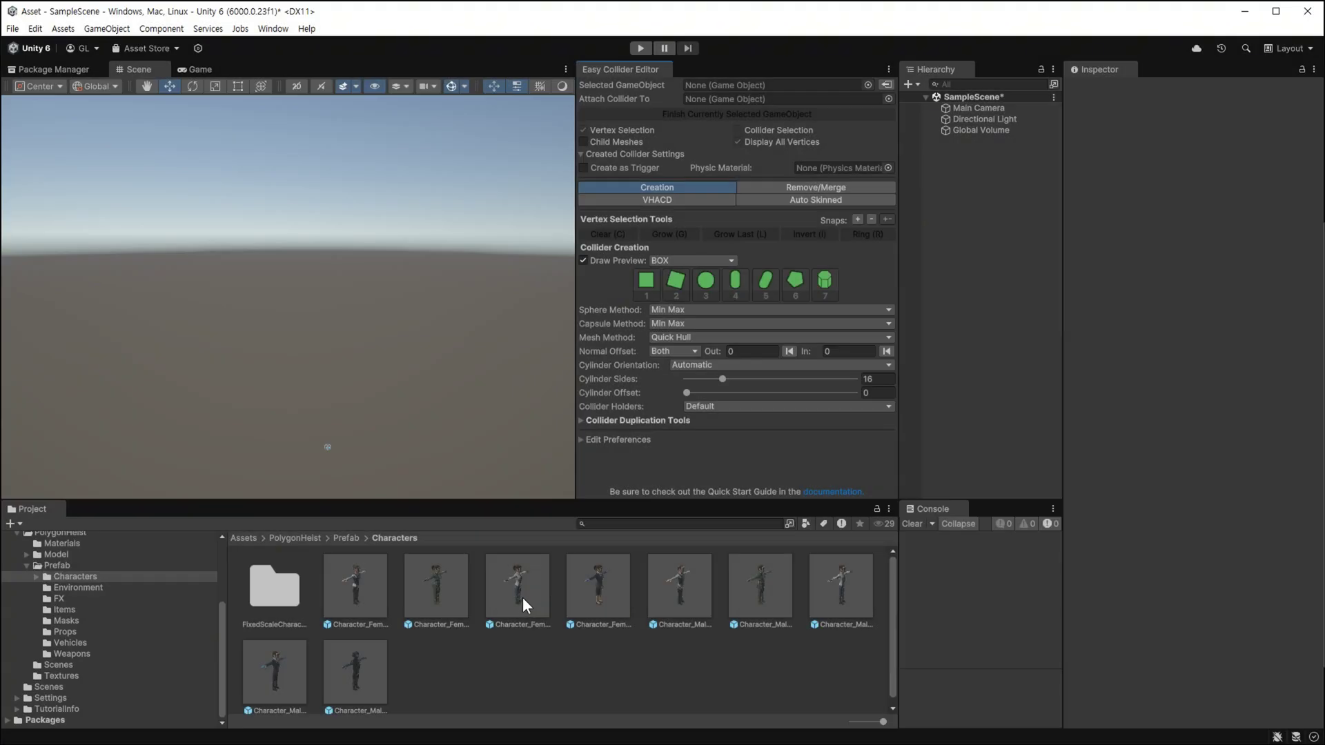
Place the Character_Female_Shirt_01 prefab in the scene and set it as the Easy Collider Editor's target.
left_click_drag(523, 597, 996, 289)
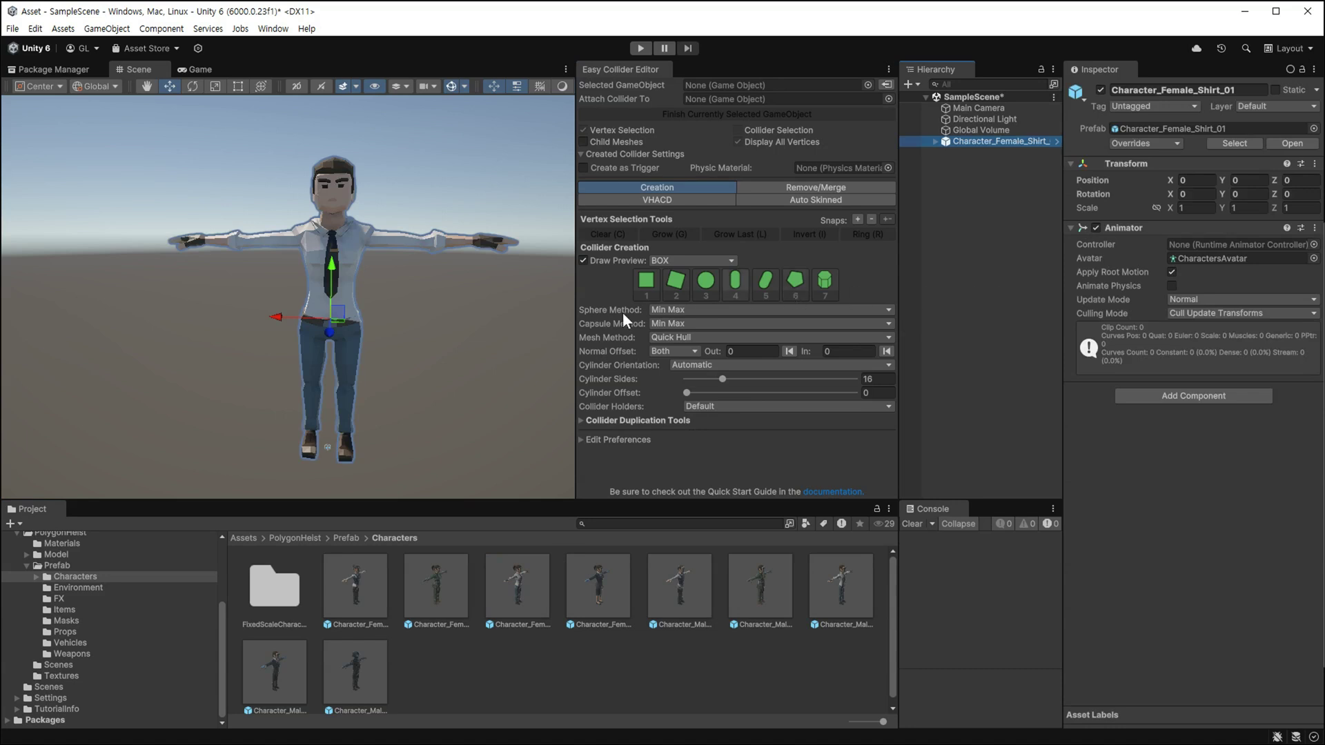
left_click_drag(414, 355, 428, 383, "alt")
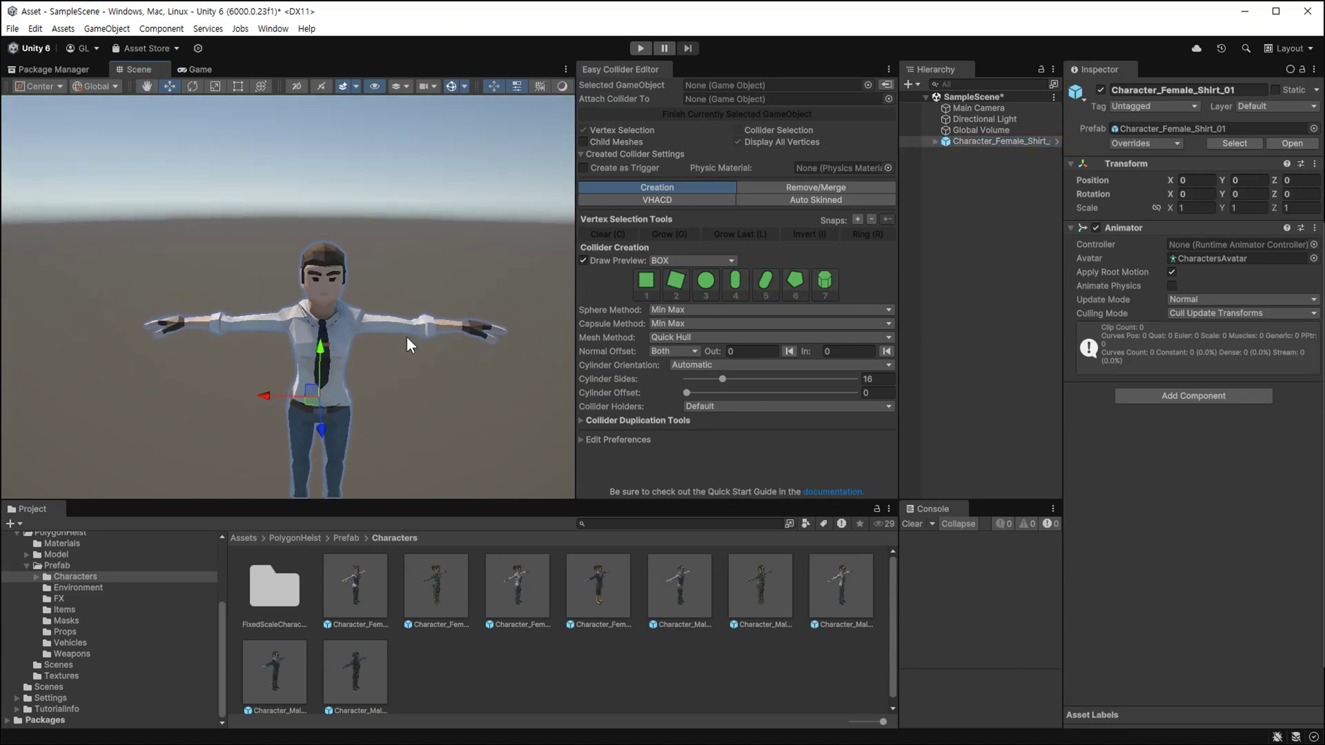
scroll(396, 347, "up", 3)
middle_click_drag(397, 347, 428, 324)
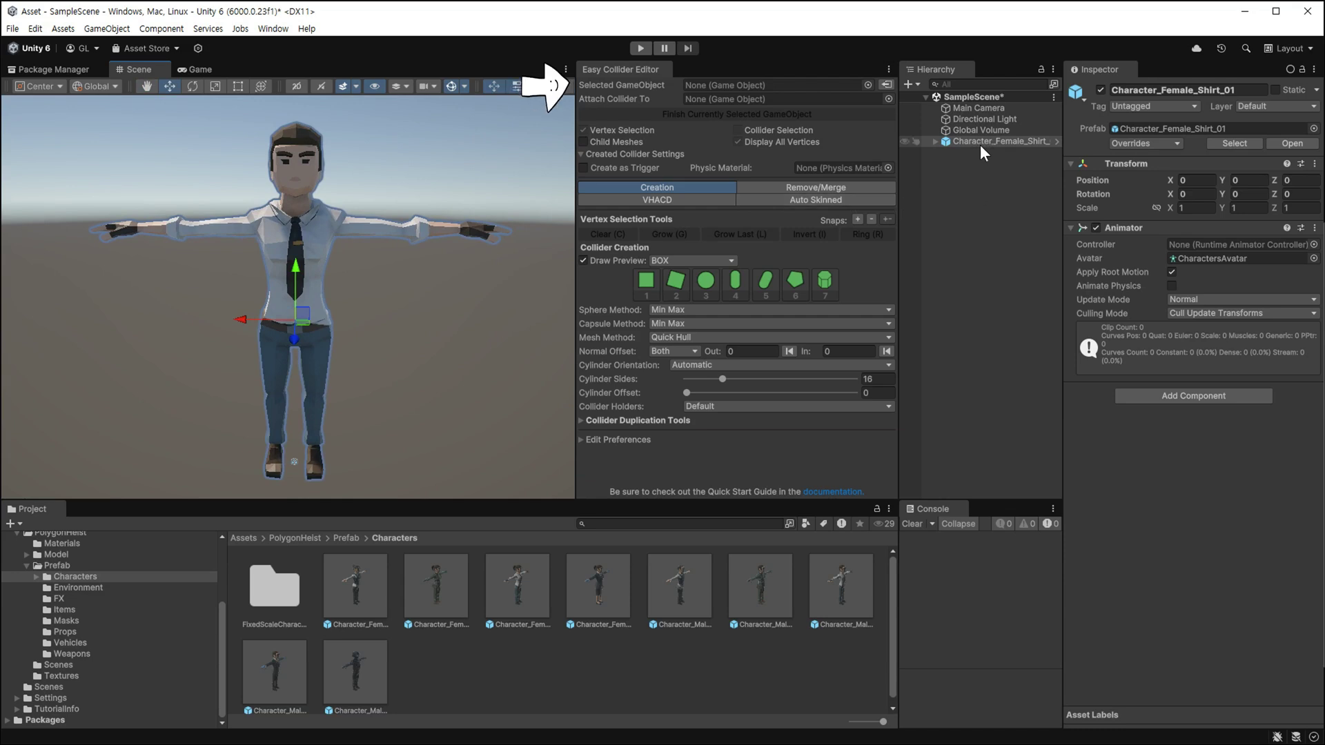
left_click_drag(981, 146, 722, 84)
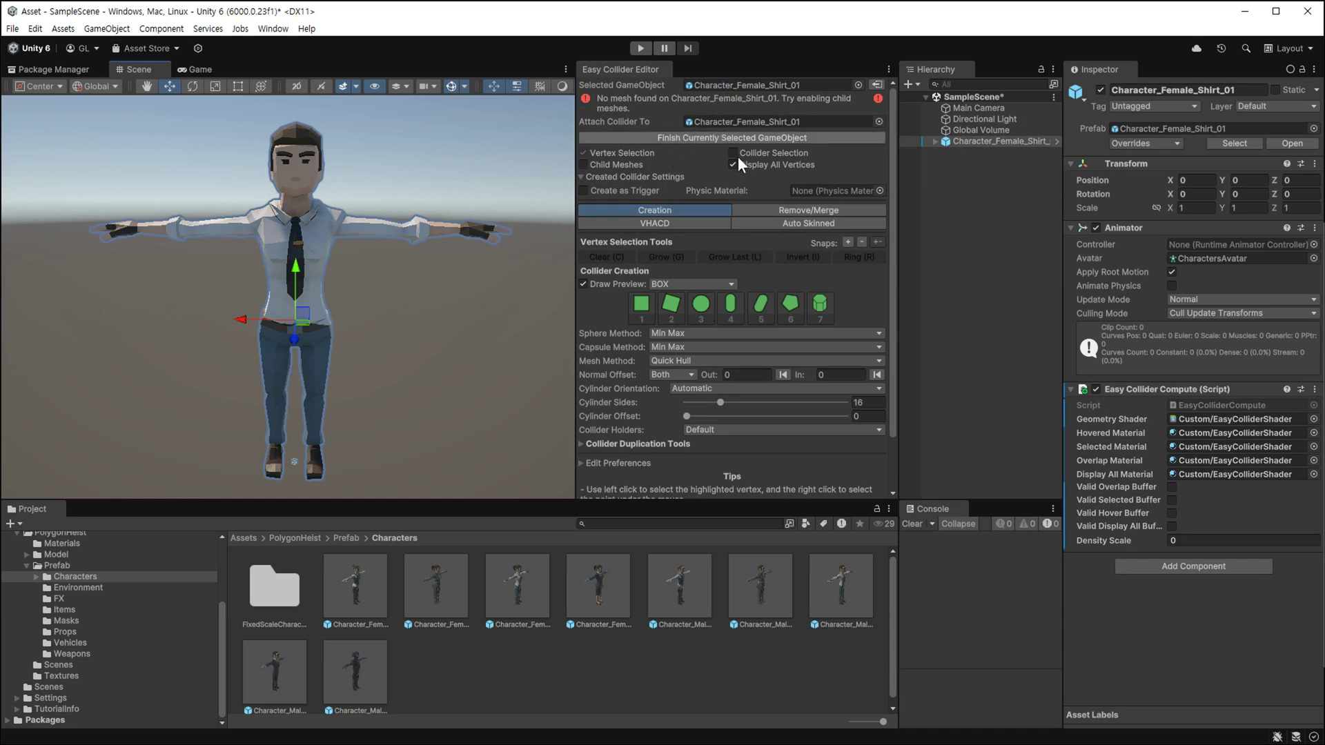
Switch to Auto Skinned mode to preview capsule colliders on the character's bones.
left_click(808, 226)
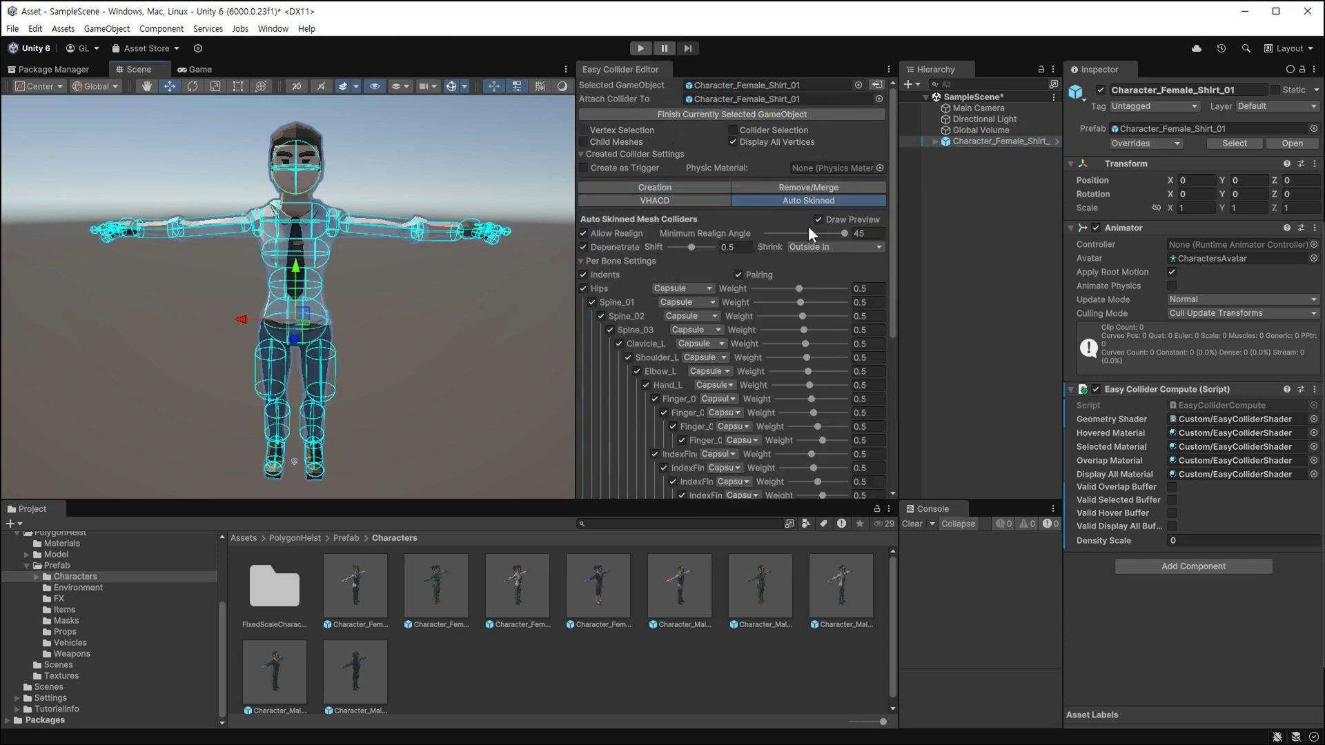
mouse_move(283, 336)
left_mouse_down("alt")
mouse_move(386, 343)
mouse_move(361, 326)
left_mouse_up("alt")
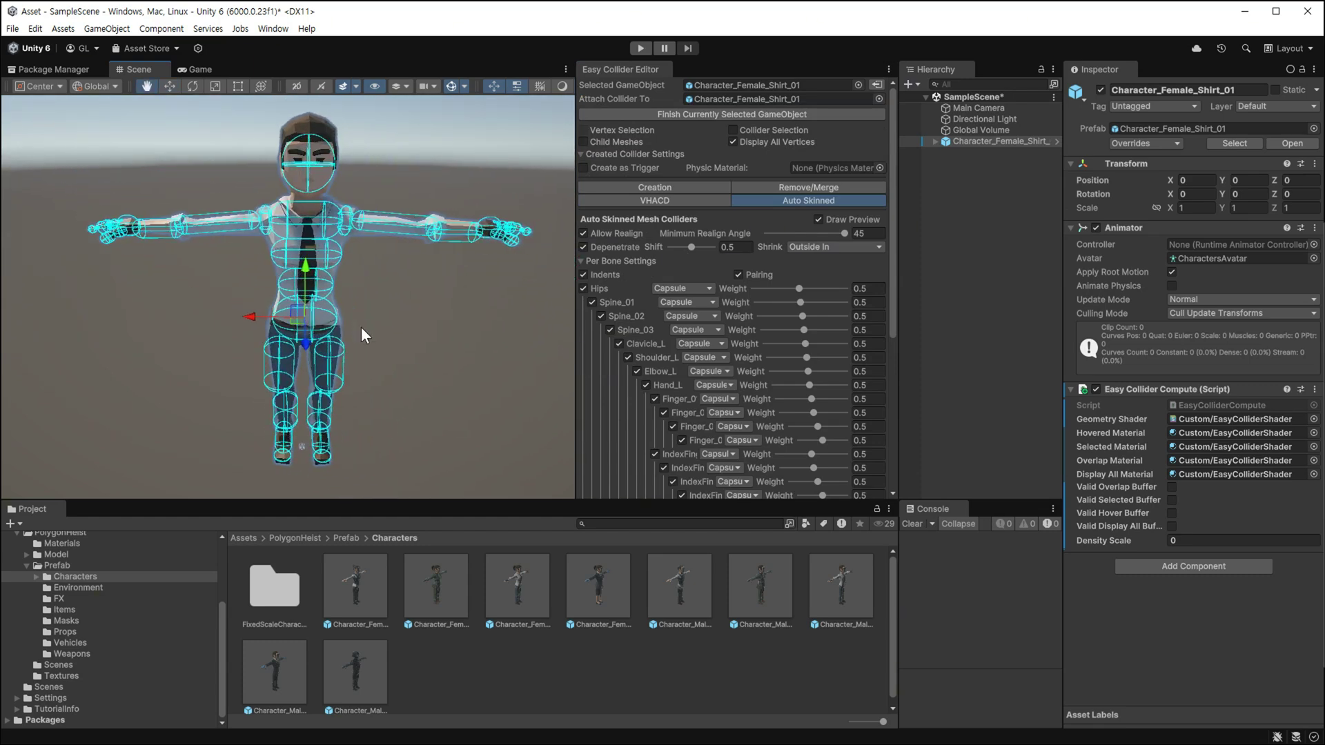
scroll(781, 347, "down", 3)
scroll(711, 320, "down", 5)
scroll(709, 366, "up", 1)
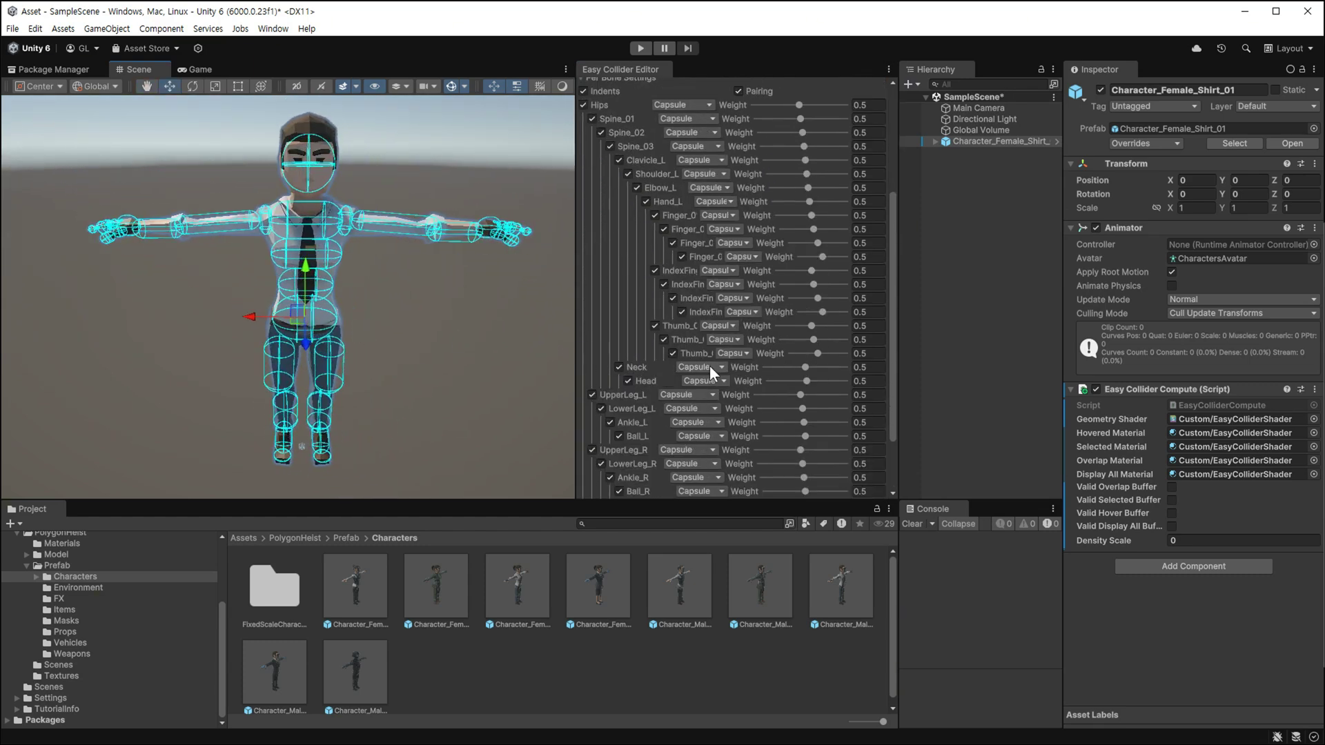
Exclude the Finger, IndexFinger and Thumb bones from the automatic colliders.
left_click(654, 216)
left_click(663, 228)
left_click(673, 243)
left_click(682, 256)
left_click(655, 270)
left_click(663, 284)
left_click(674, 299)
left_click(682, 311)
left_click(655, 326)
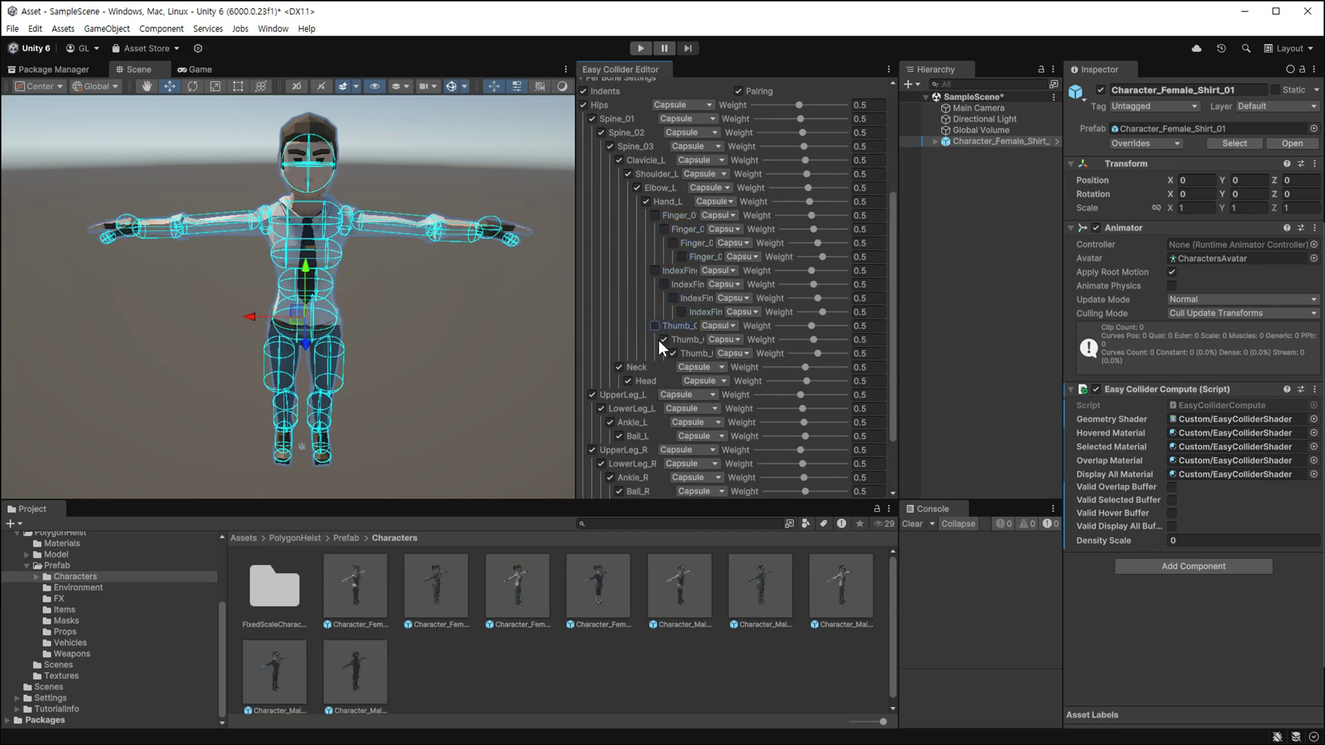
Exclude the Ball_L and Ball_R foot bones and check the preview from an angle.
left_click(618, 436)
left_click(619, 491)
mouse_move(517, 371)
left_mouse_down("alt")
mouse_move(476, 401)
mouse_move(511, 357)
mouse_move(481, 346)
mouse_move(497, 355)
left_mouse_up("alt")
scroll(657, 274, "up", 5)
scroll(658, 274, "up", 1)
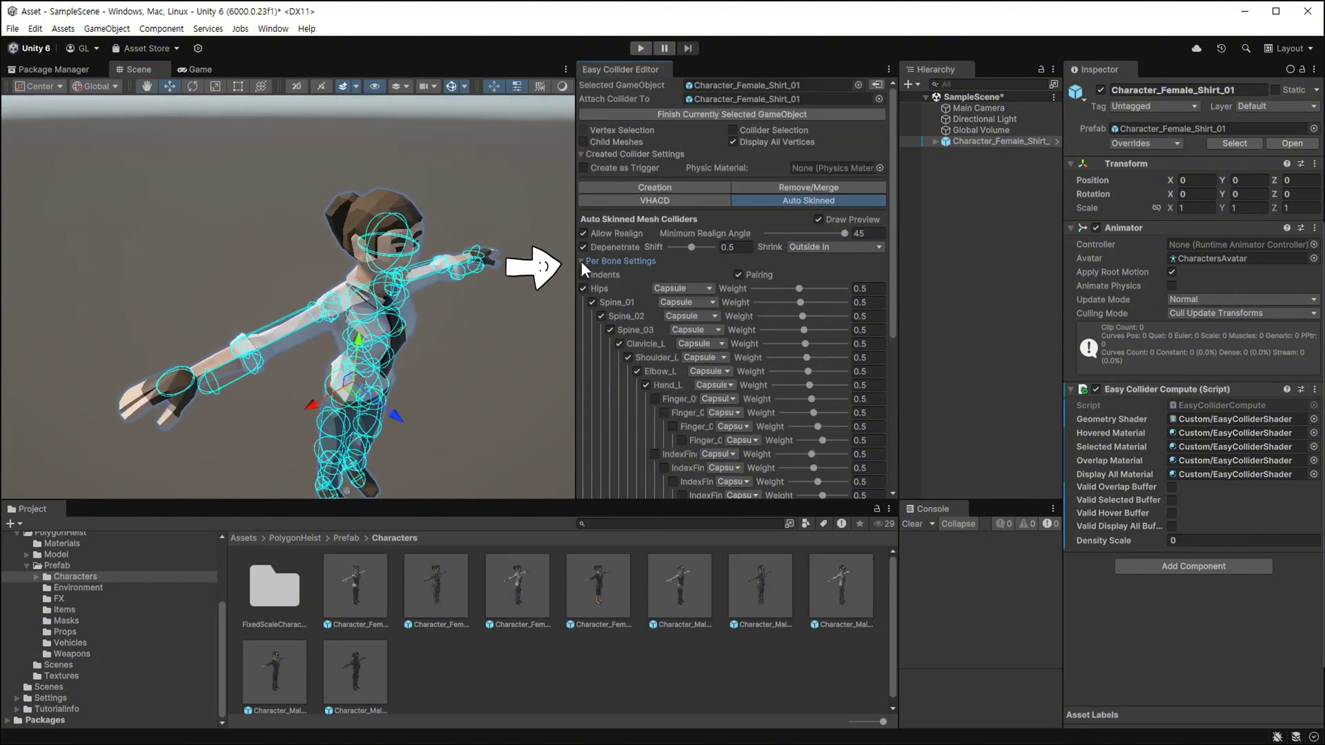
Collapse Per Bone Settings and cycle Collider Type through Box and Sphere, ending on Convex_Mesh.
left_click(581, 262)
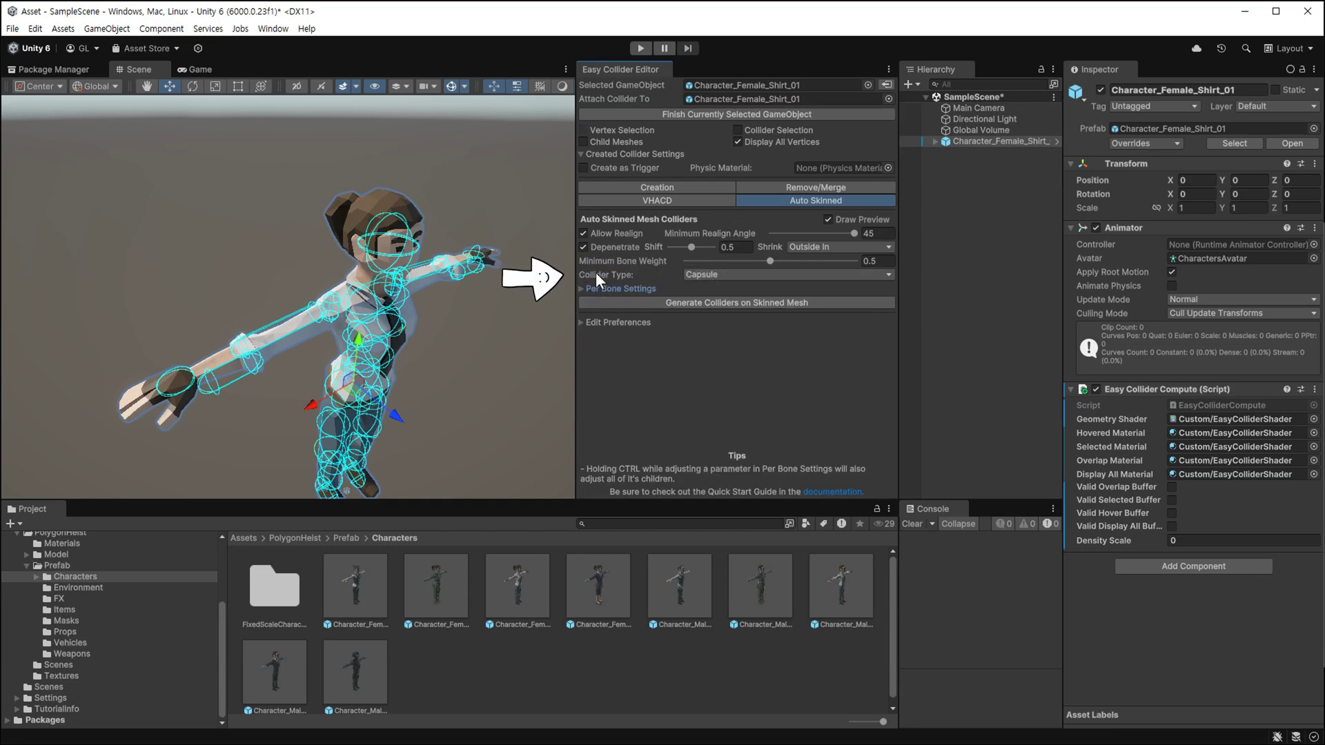
left_click(730, 271)
left_click(750, 287)
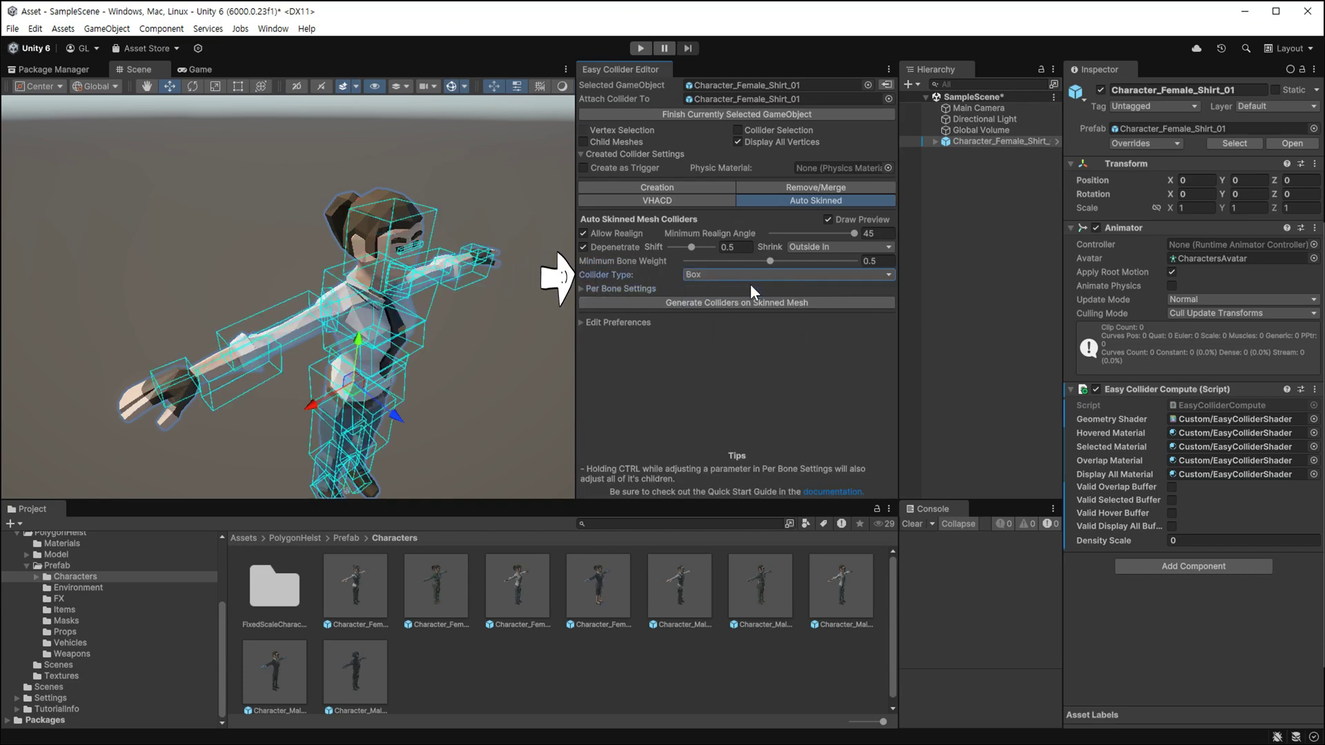
left_click(749, 274)
left_click(734, 319)
left_click(720, 273)
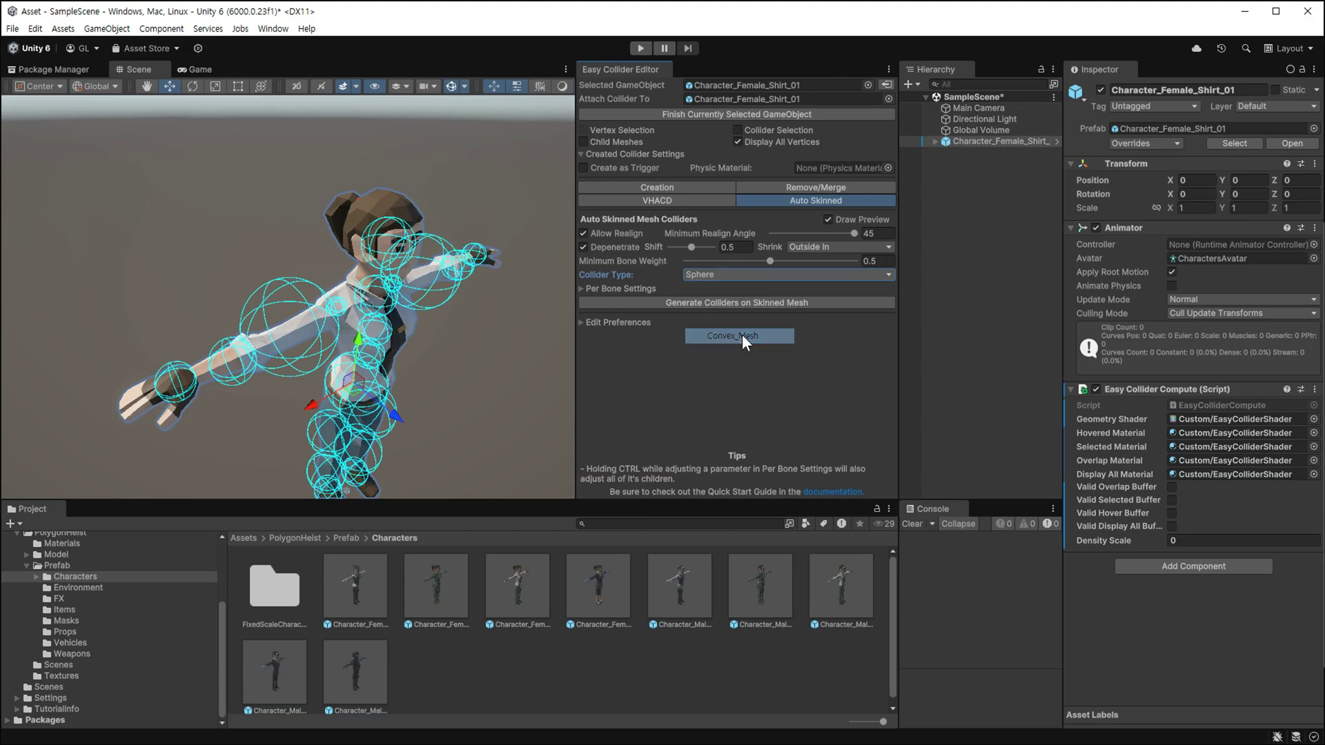
left_click(742, 336)
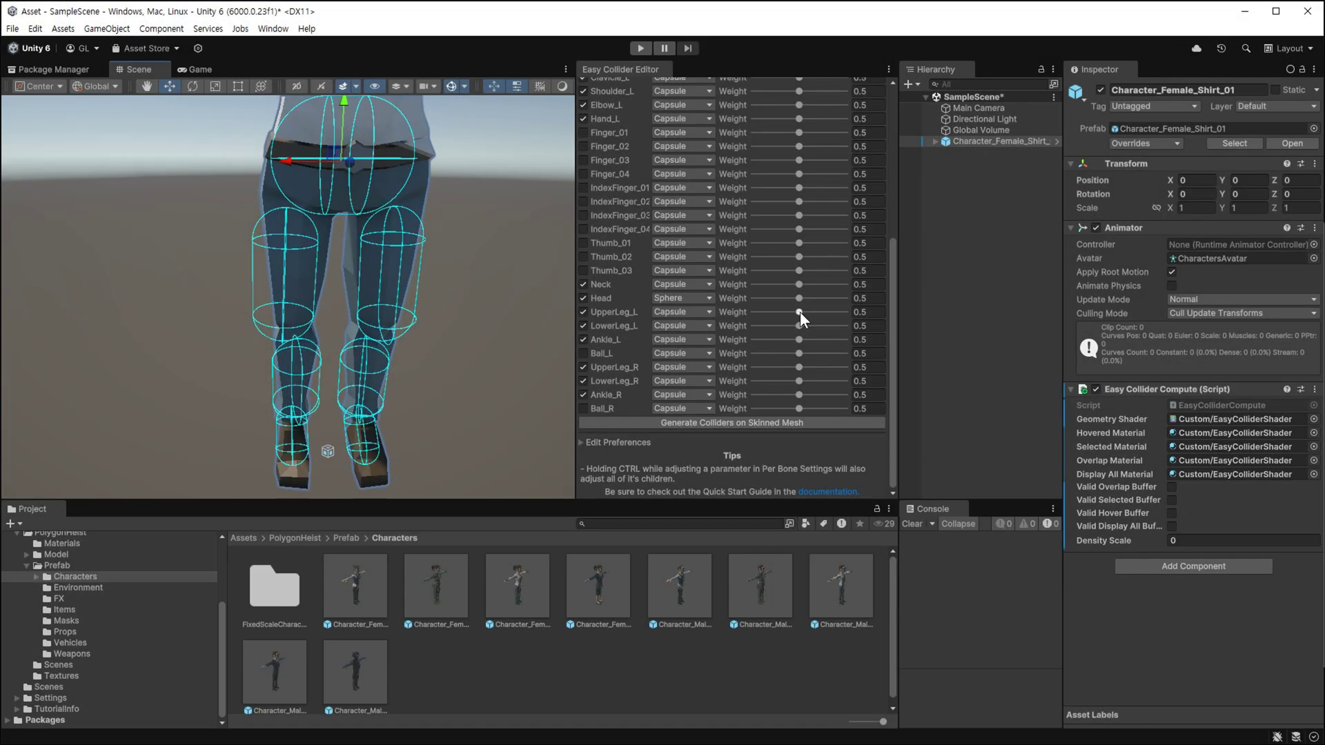
Raise the upper leg weights (UpperLeg_R to 0.798) and make the Ball_L and Ball_R colliders spheres.
mouse_move(799, 311)
left_mouse_down()
mouse_move(788, 312)
mouse_move(825, 312)
left_mouse_up()
left_click_drag(801, 367, 827, 367)
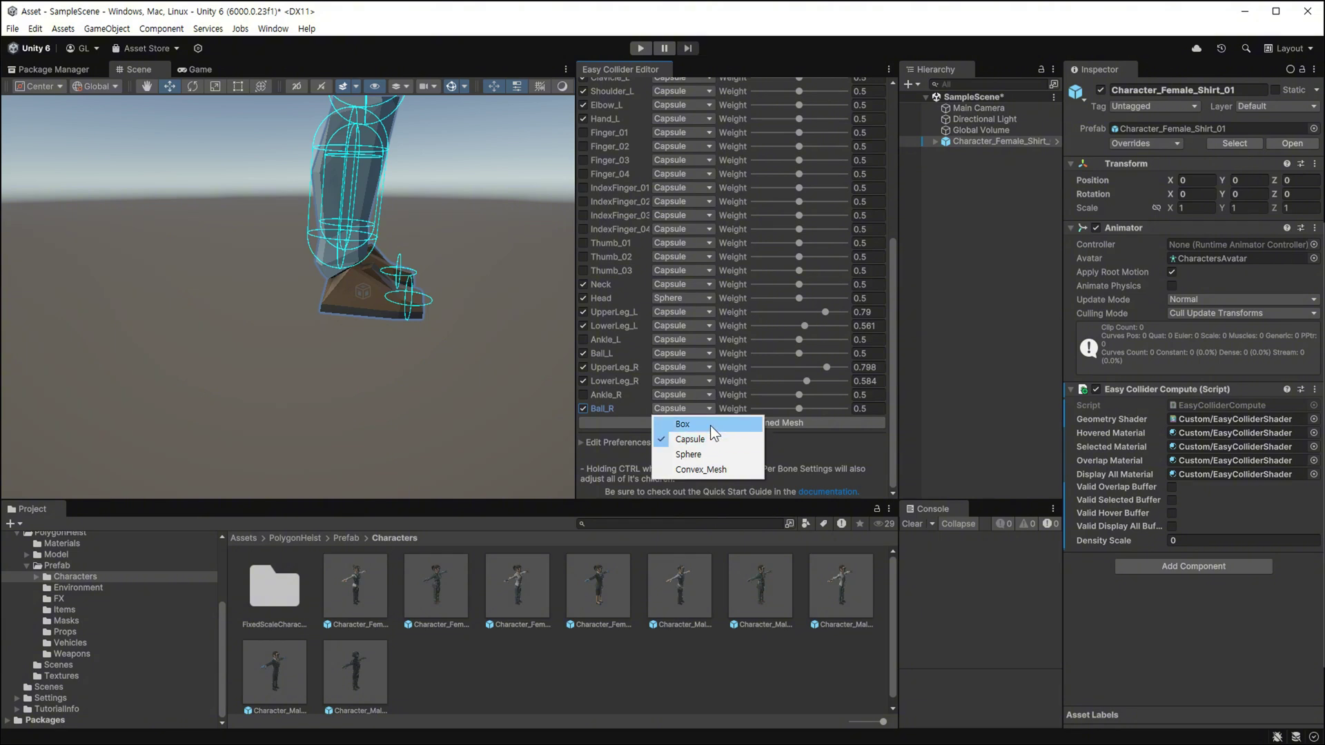
left_click(694, 455)
left_click(688, 364)
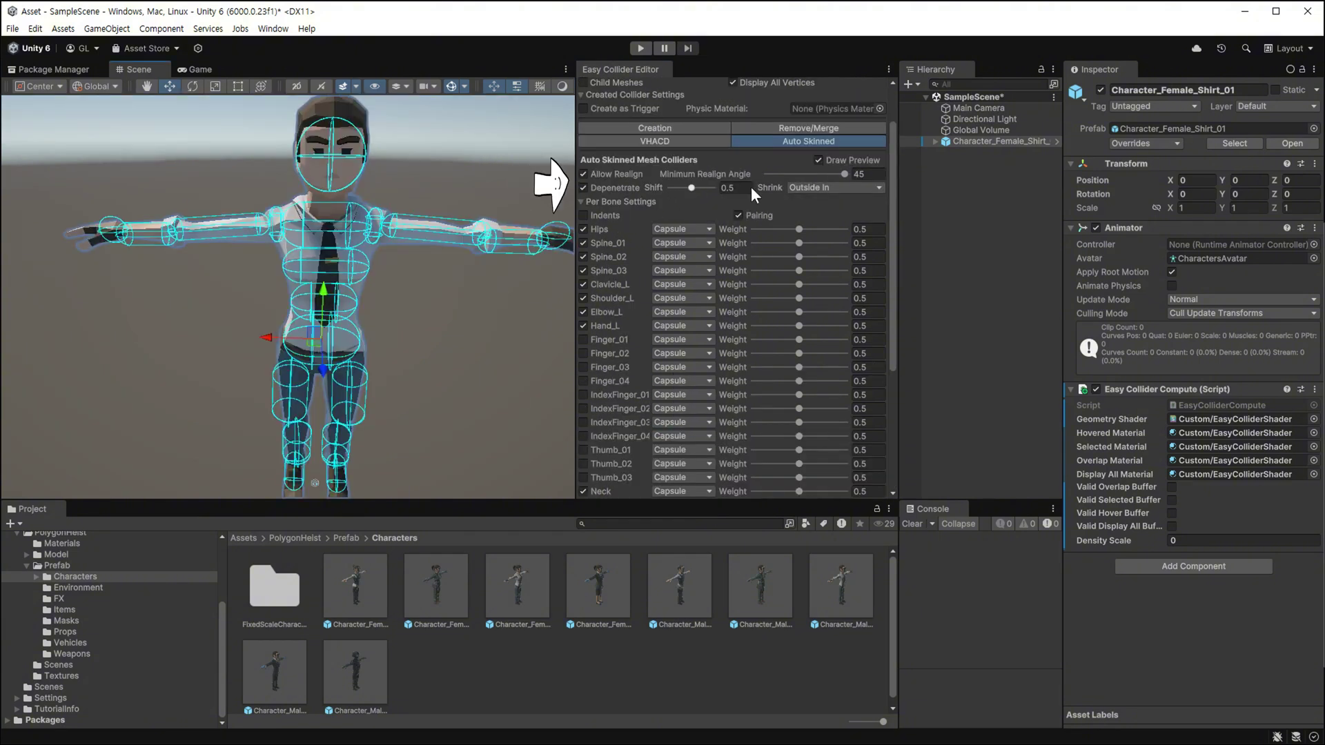
Keep Outside In shrink mode, adjust Shift, and set Elbow_L weight 0.504 and Shoulder_L 0.669.
left_click(828, 187)
left_click(832, 249)
left_click_drag(690, 188, 695, 196)
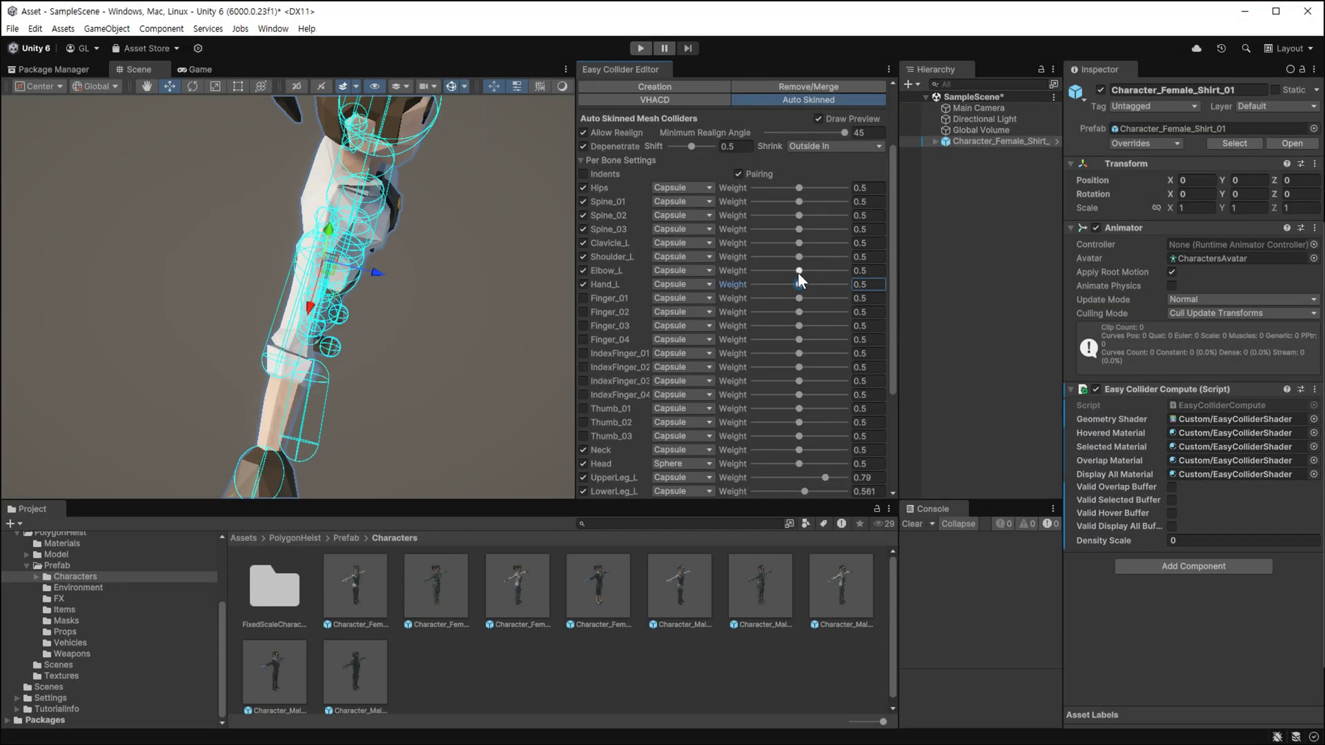
mouse_move(797, 270)
left_mouse_down()
mouse_move(777, 270)
mouse_move(821, 270)
mouse_move(786, 280)
mouse_move(799, 285)
mouse_move(817, 257)
mouse_move(817, 272)
mouse_move(785, 271)
mouse_move(798, 257)
left_mouse_up()
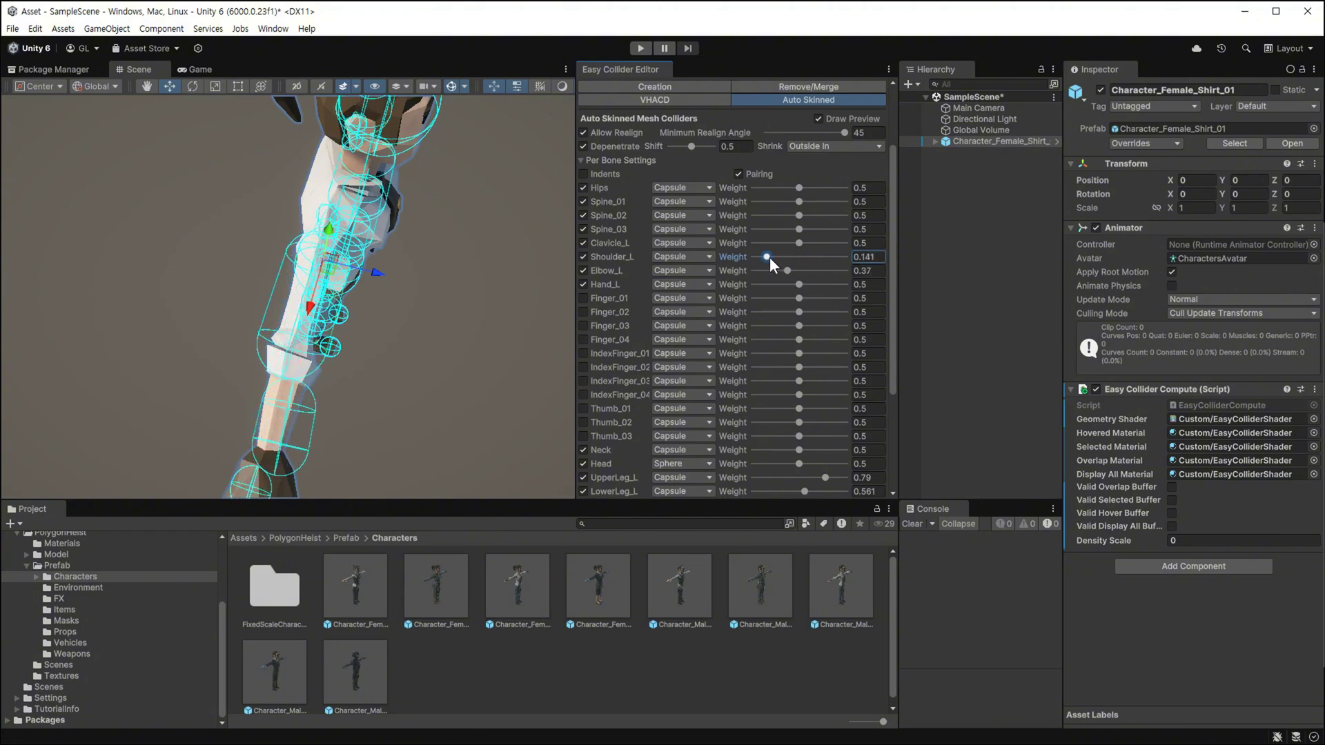
left_click_drag(799, 257, 821, 257)
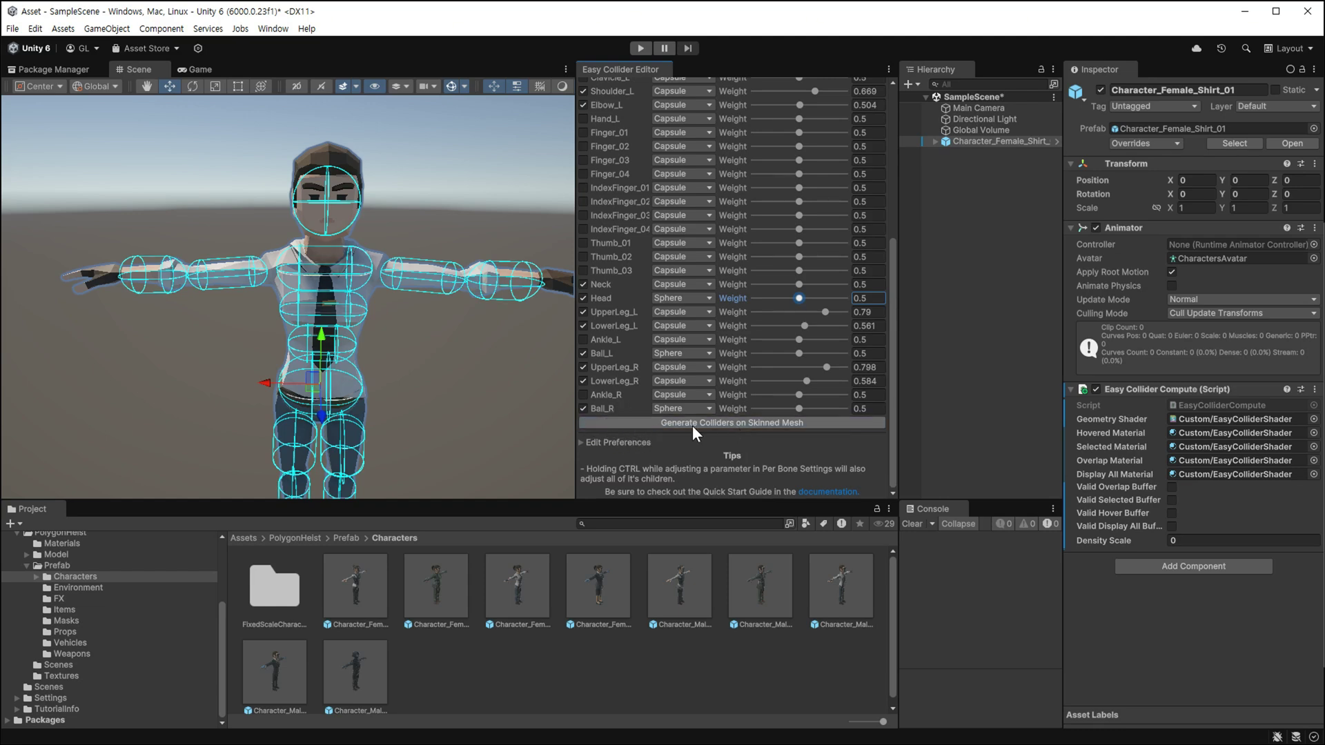
Generate the colliders on the character's skinned bones and finish editing.
left_click(692, 423)
scroll(759, 242, "up", 5)
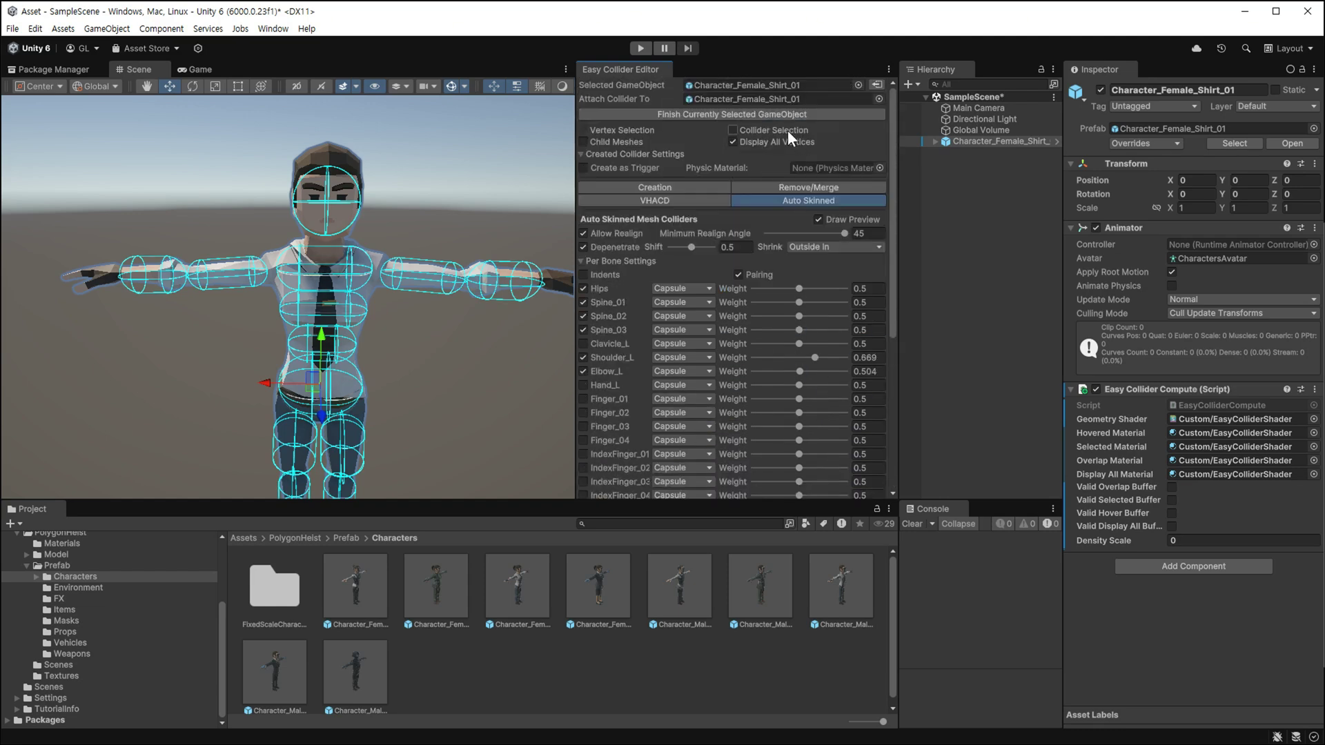
left_click(934, 141)
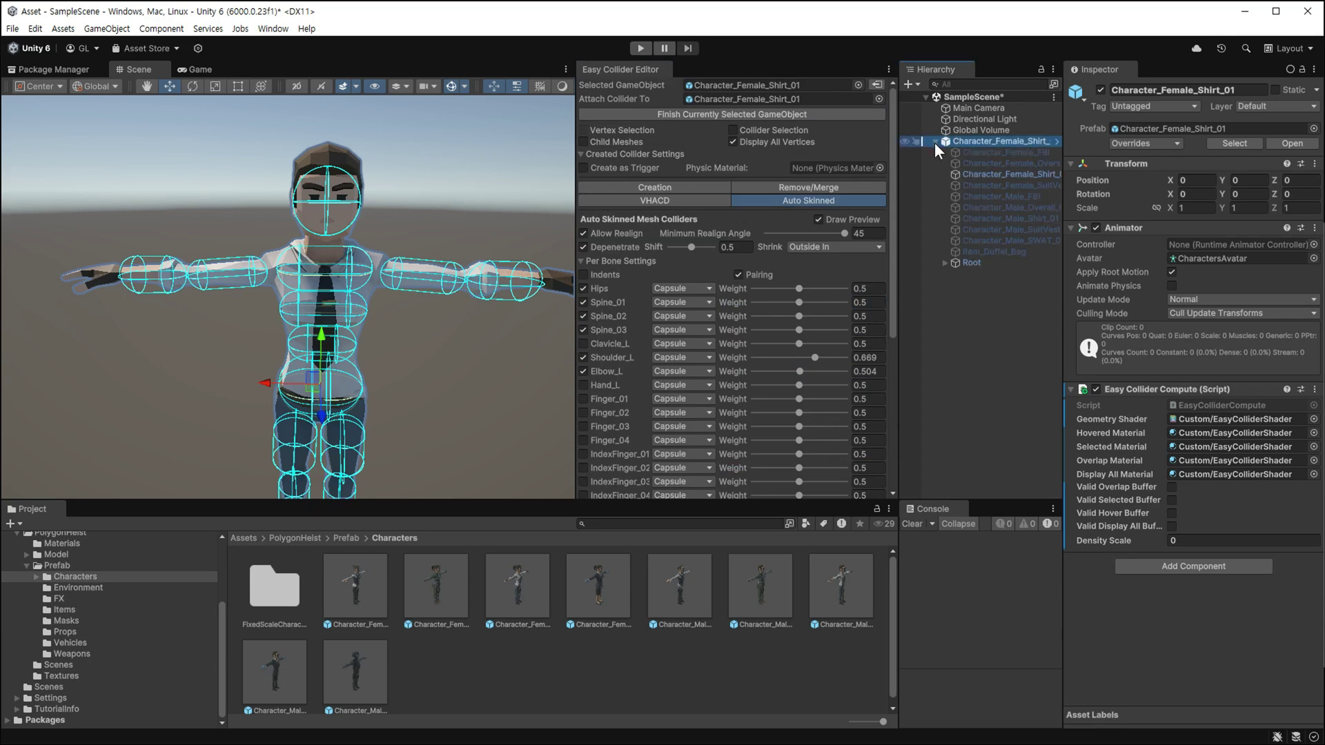
left_click(759, 113)
Frame the Elbow_L capsule, set radius 4.8 and height 25.37, and zero its centre.
left_click(944, 263)
left_click(998, 384)
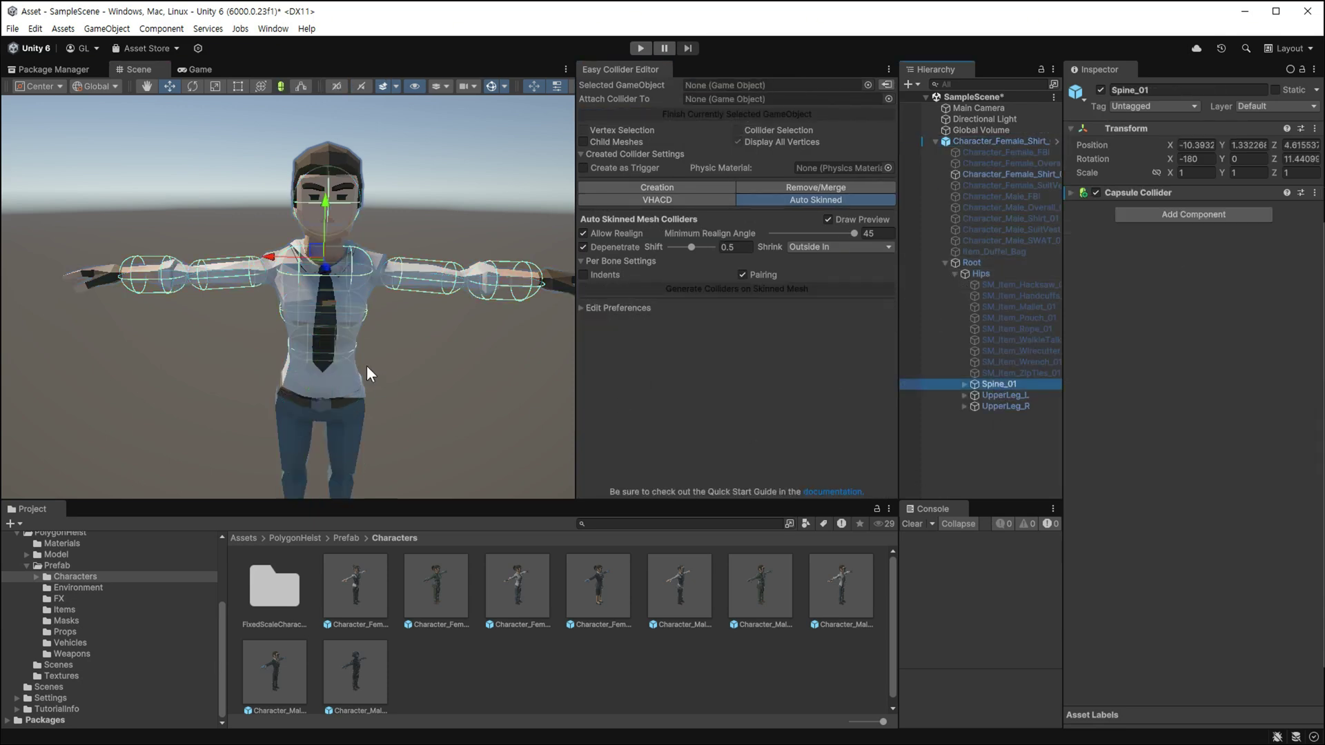
left_click_drag(367, 365, 287, 292, "alt")
left_click(289, 292)
key("f")
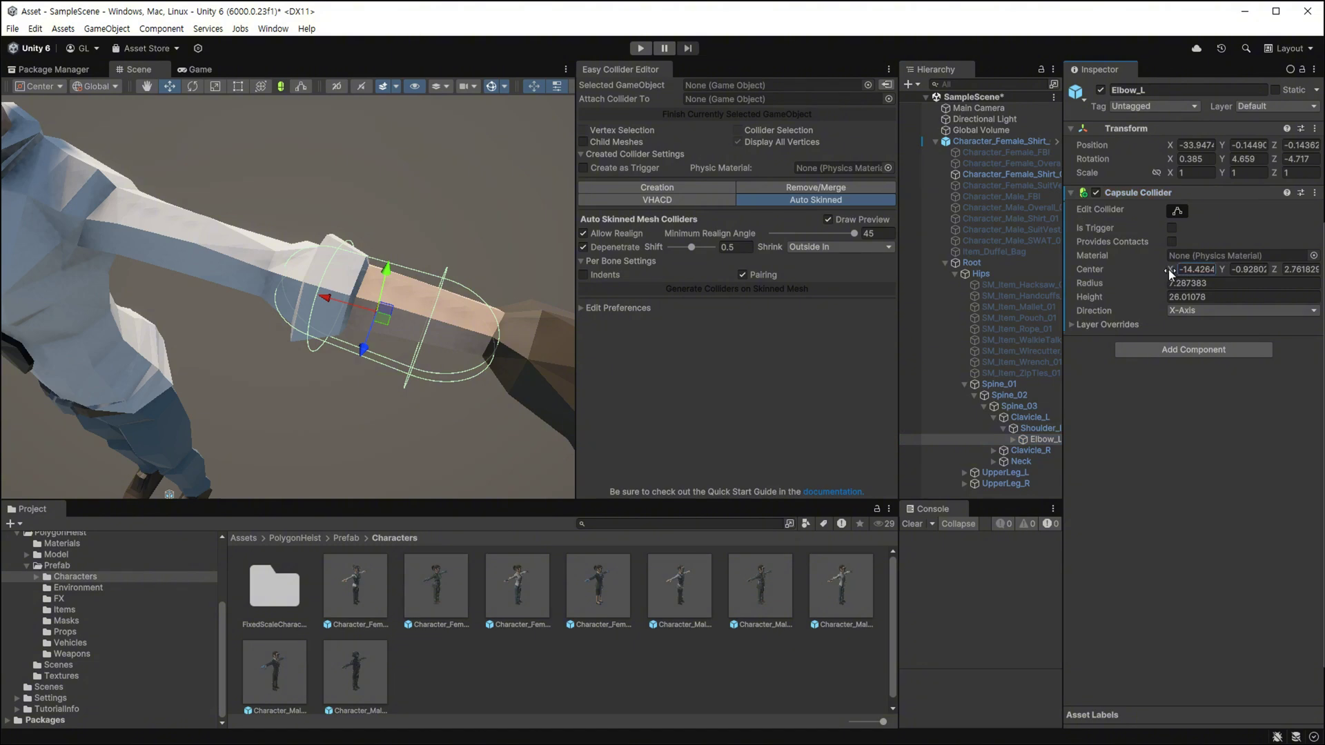
mouse_move(1169, 269)
left_mouse_down()
mouse_move(1118, 280)
mouse_move(1115, 296)
left_mouse_up()
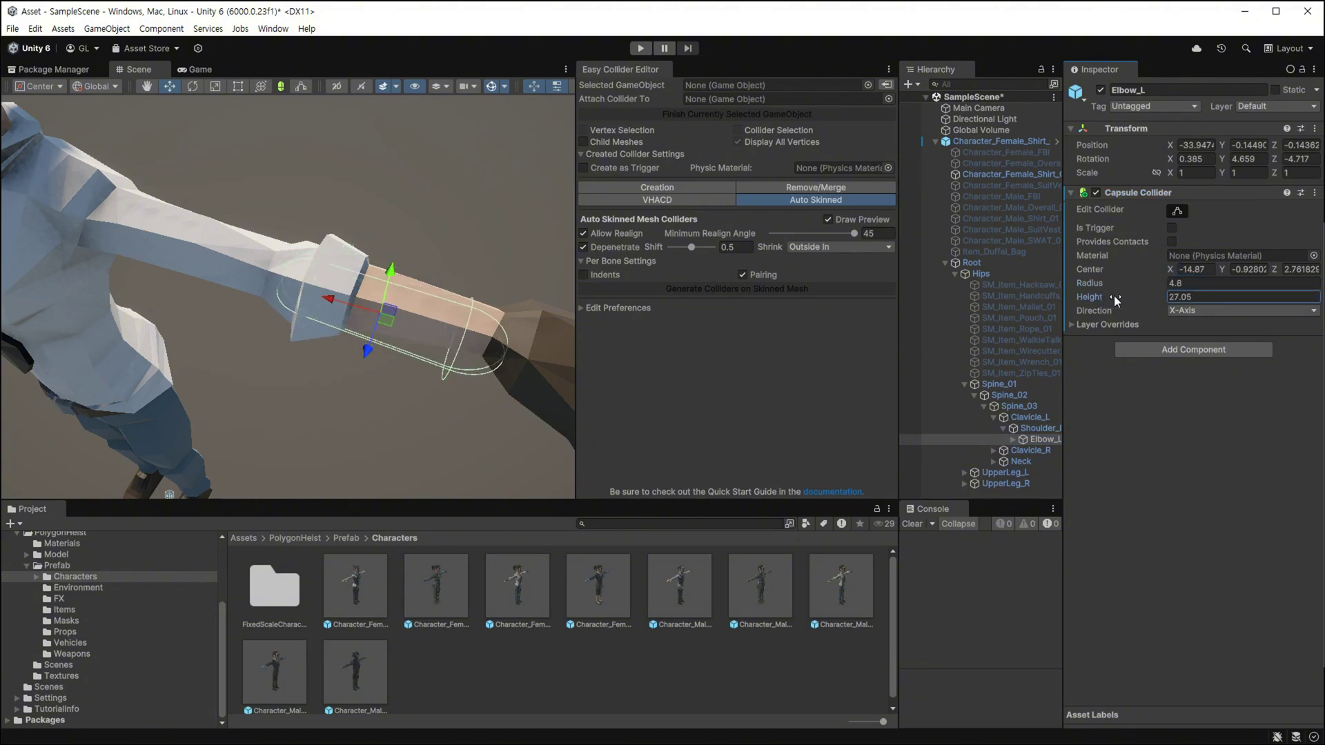
left_click_drag(1223, 270, 1233, 271)
type("0")
key("Tab")
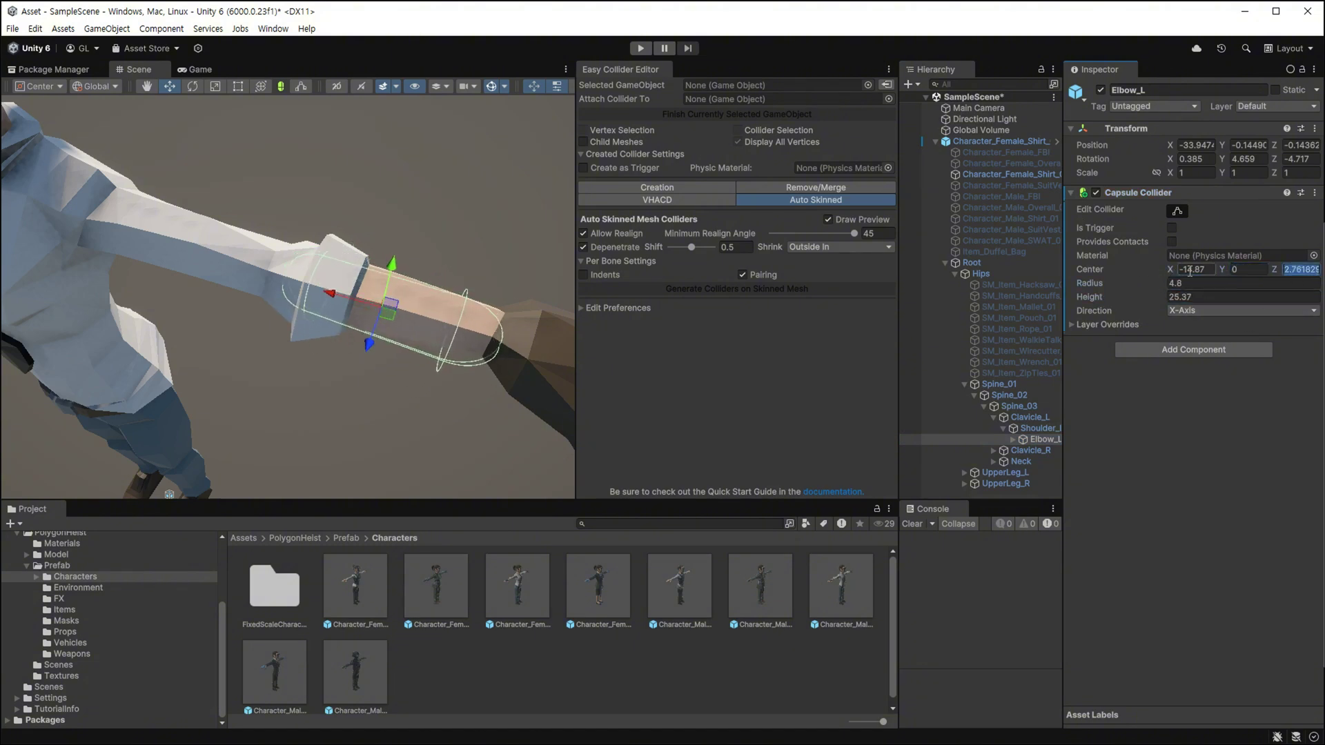
type("0")
left_click(1164, 270)
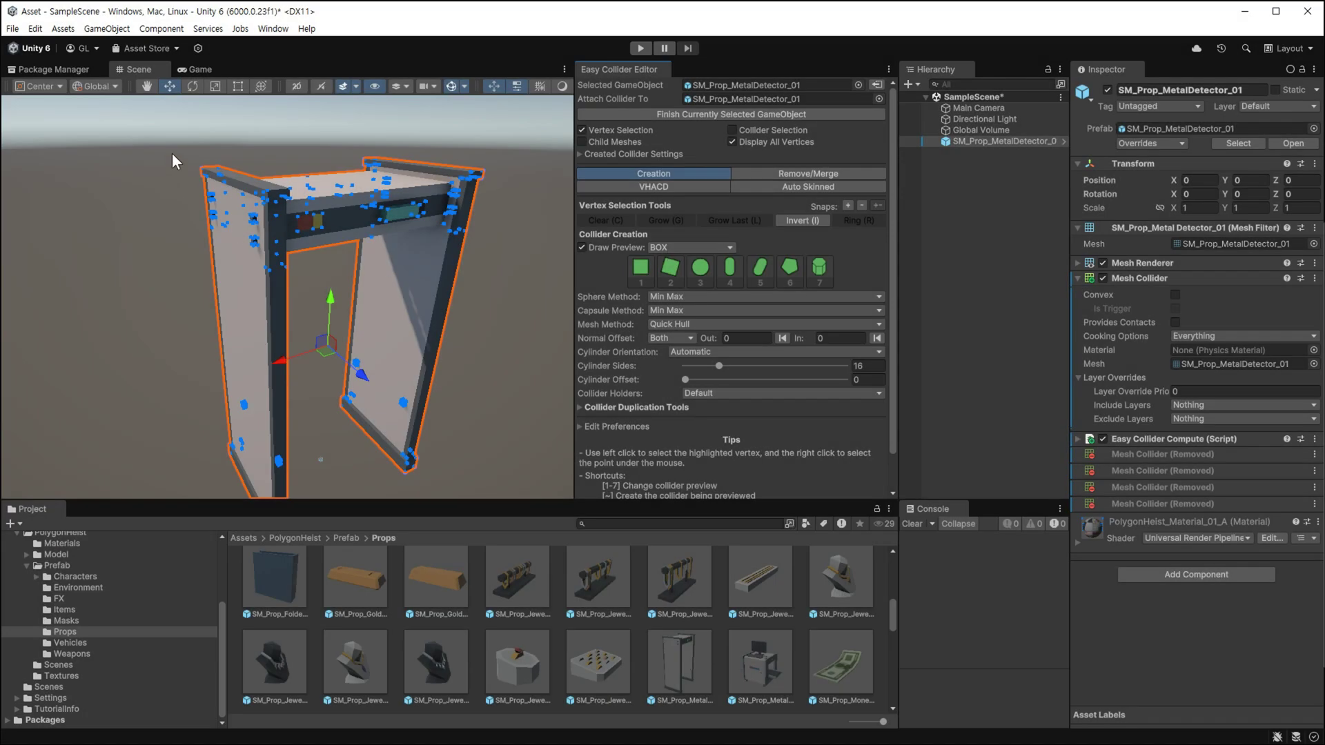
Grow the vertex selection over the detector frame and create a trigger box collider from it.
left_click(676, 220)
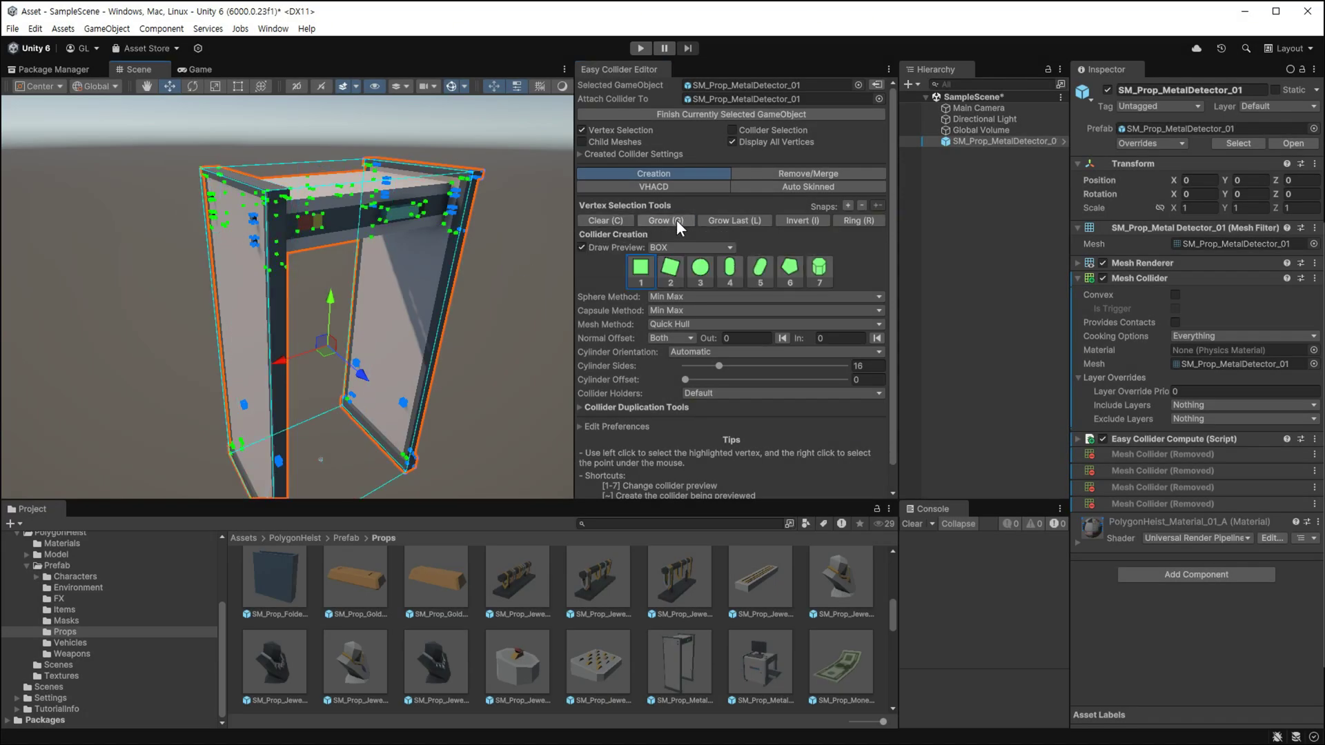
left_click_drag(189, 362, 711, 294, "alt")
left_click(668, 220)
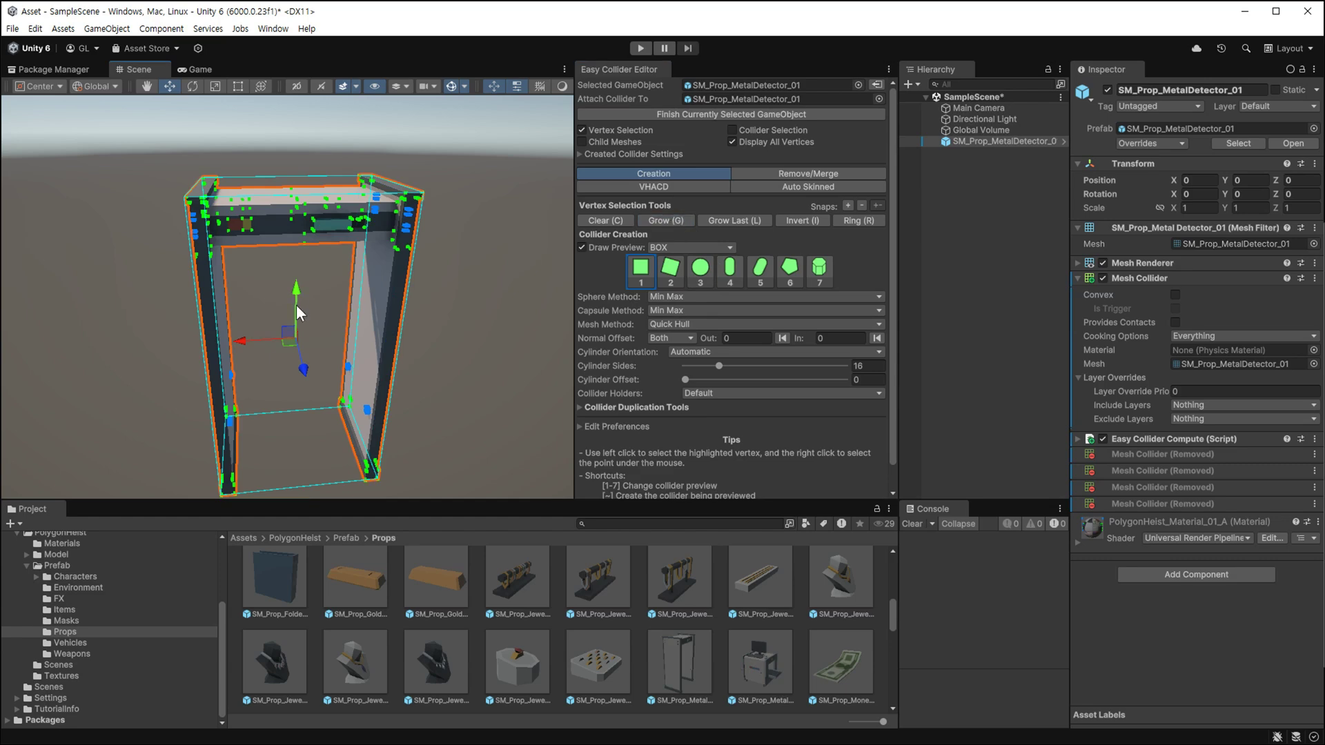
left_click(619, 155)
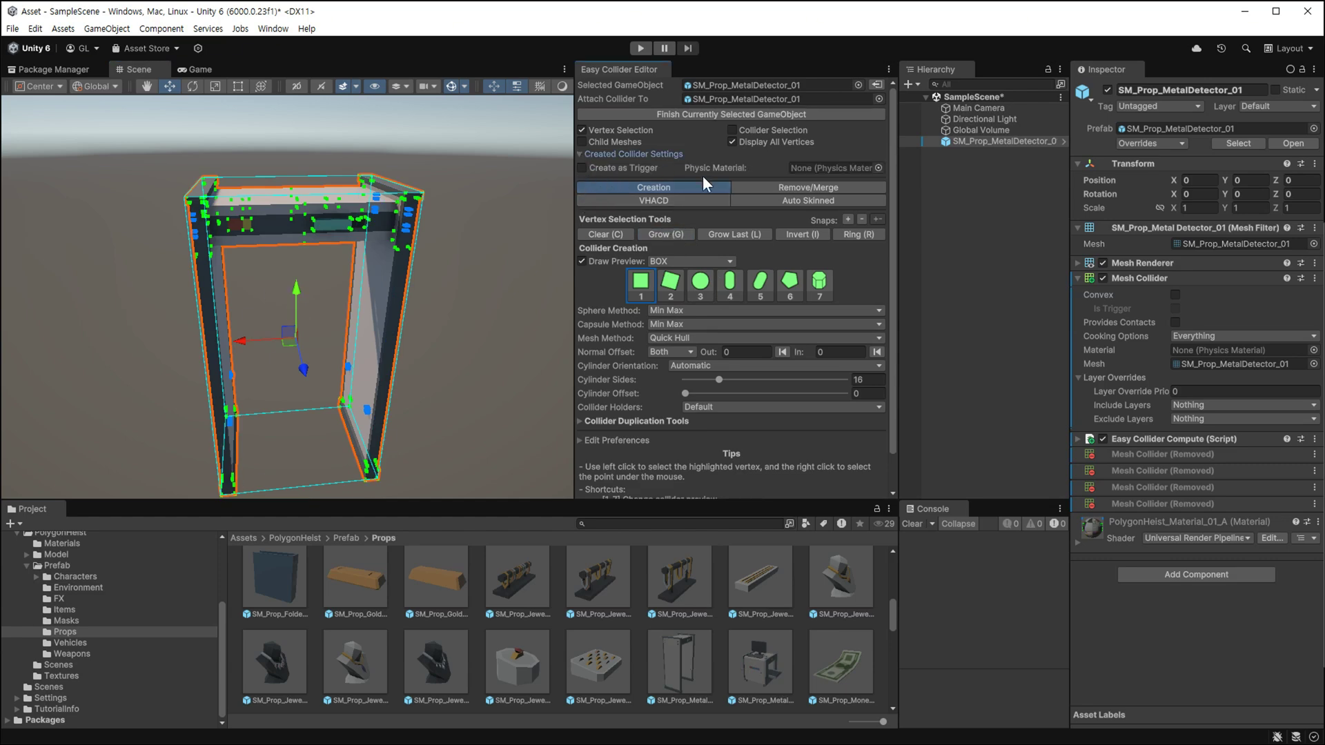
left_click(582, 168)
left_click(641, 281)
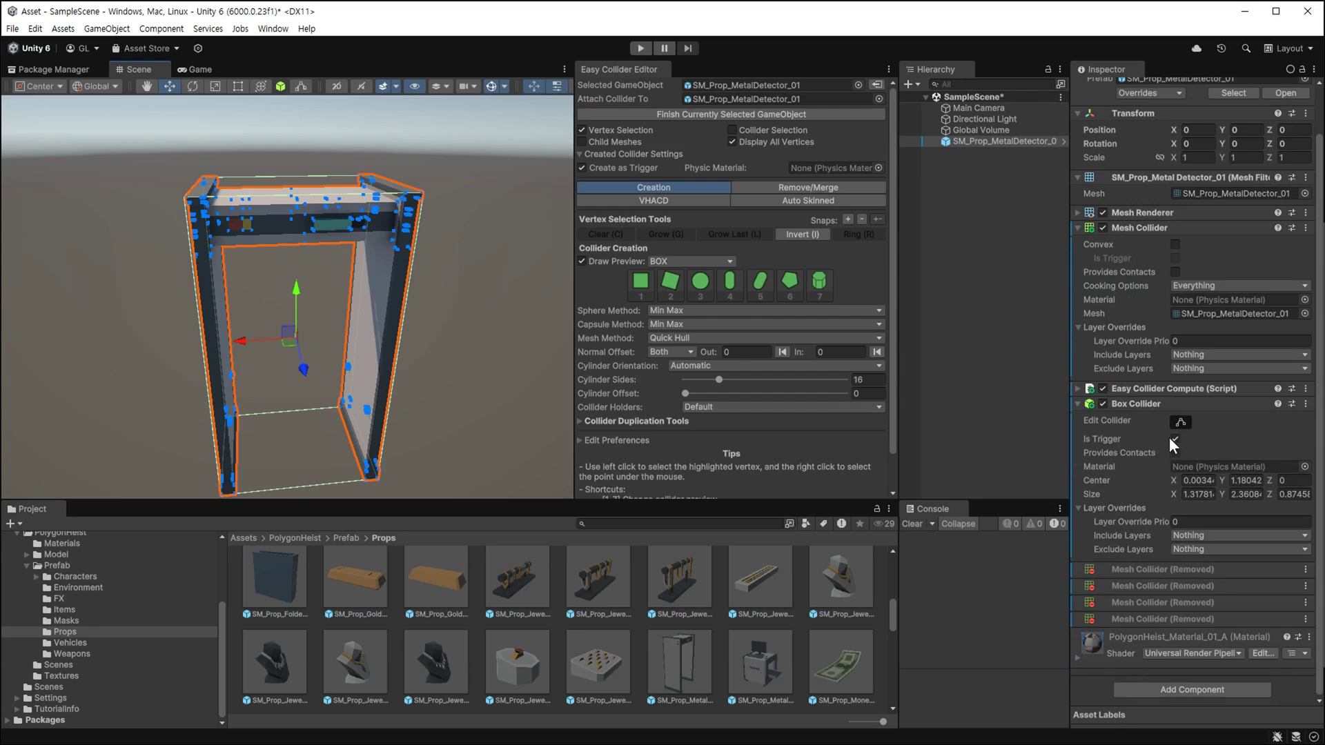
Select and grow the vertices of the detector's left pillar.
left_click(206, 434)
left_click(664, 234)
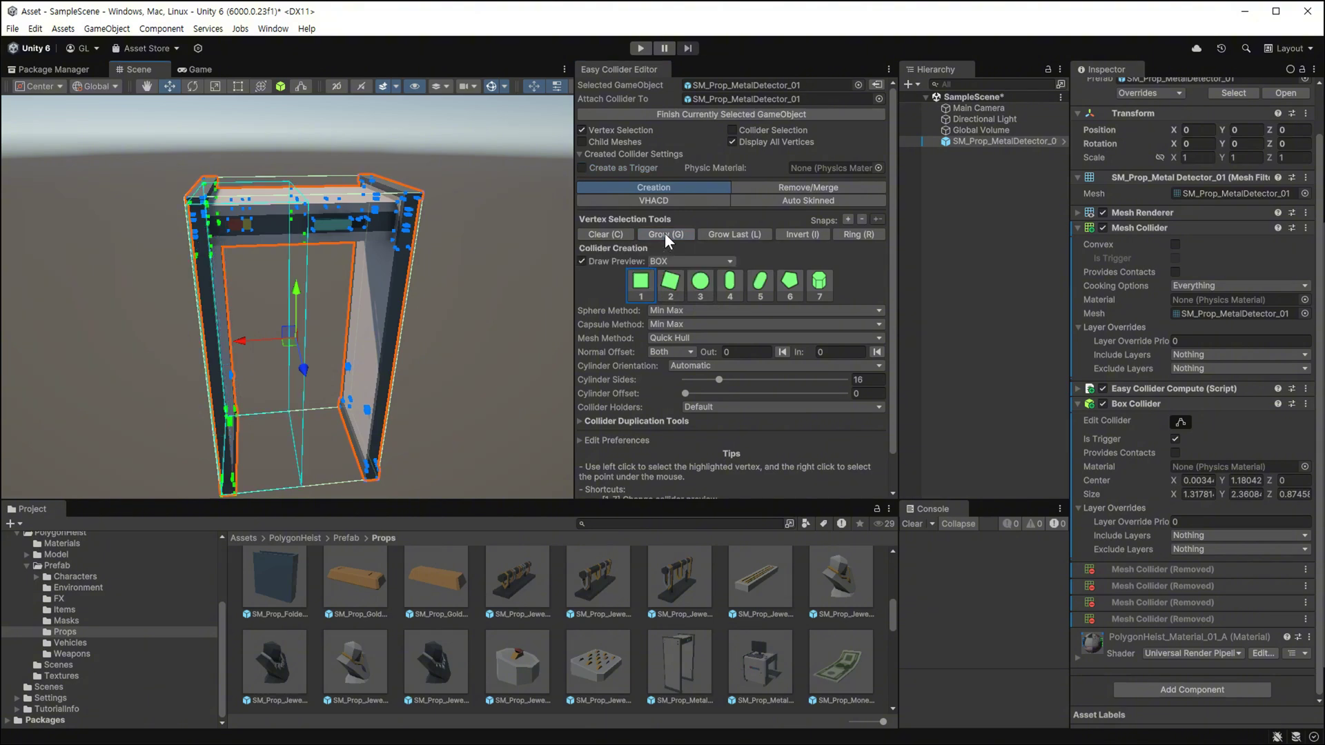
left_click_drag(373, 289, 437, 286, "alt")
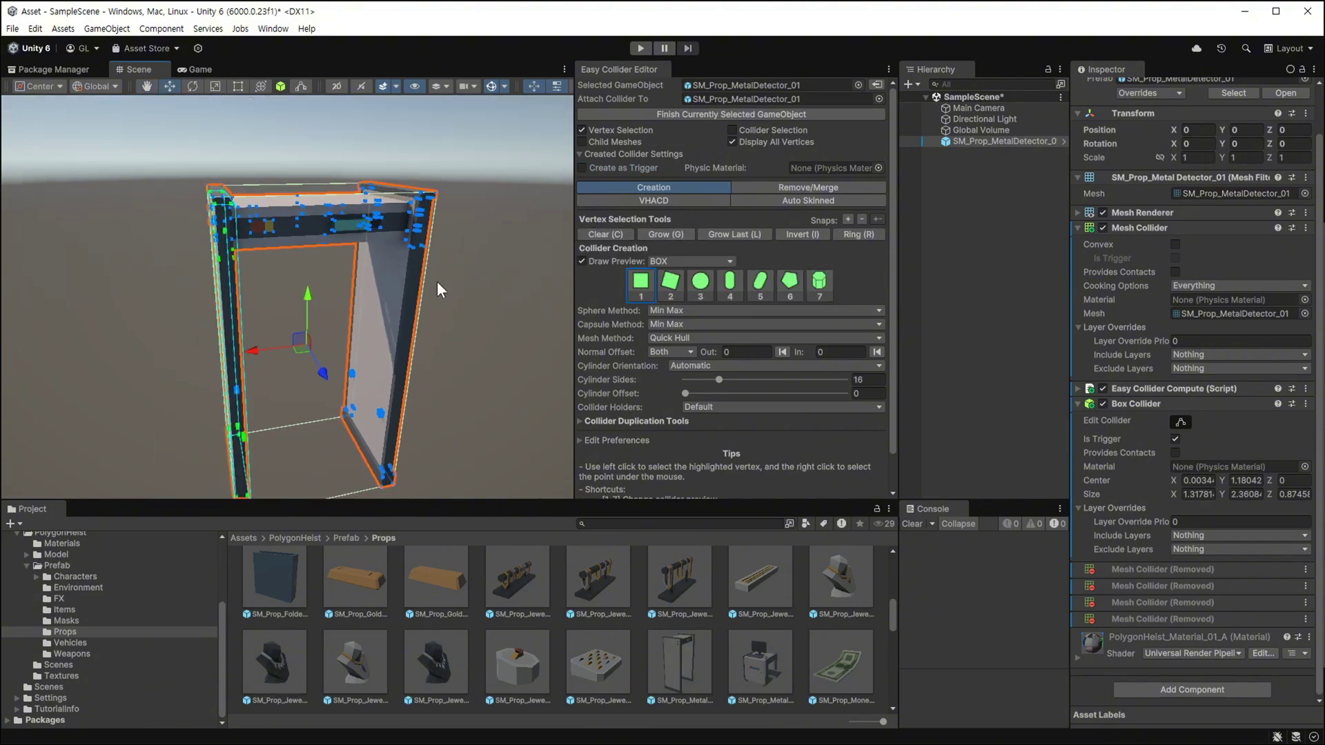